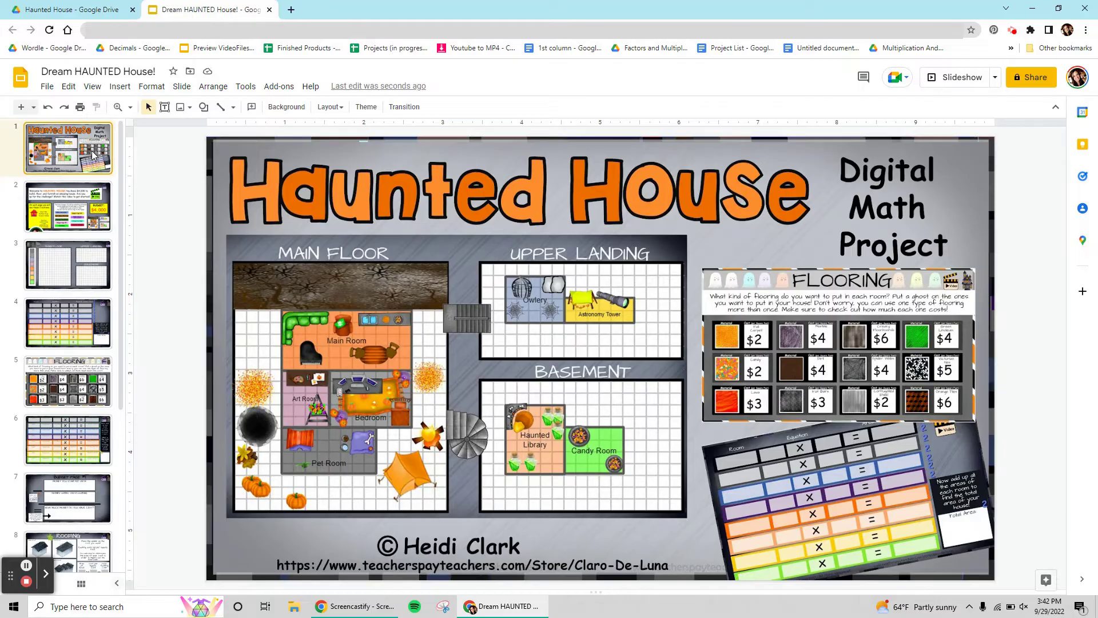
# - Open the floor-plan grid slide and select each palette square, ending on the orange one
pyautogui.click(61, 258)
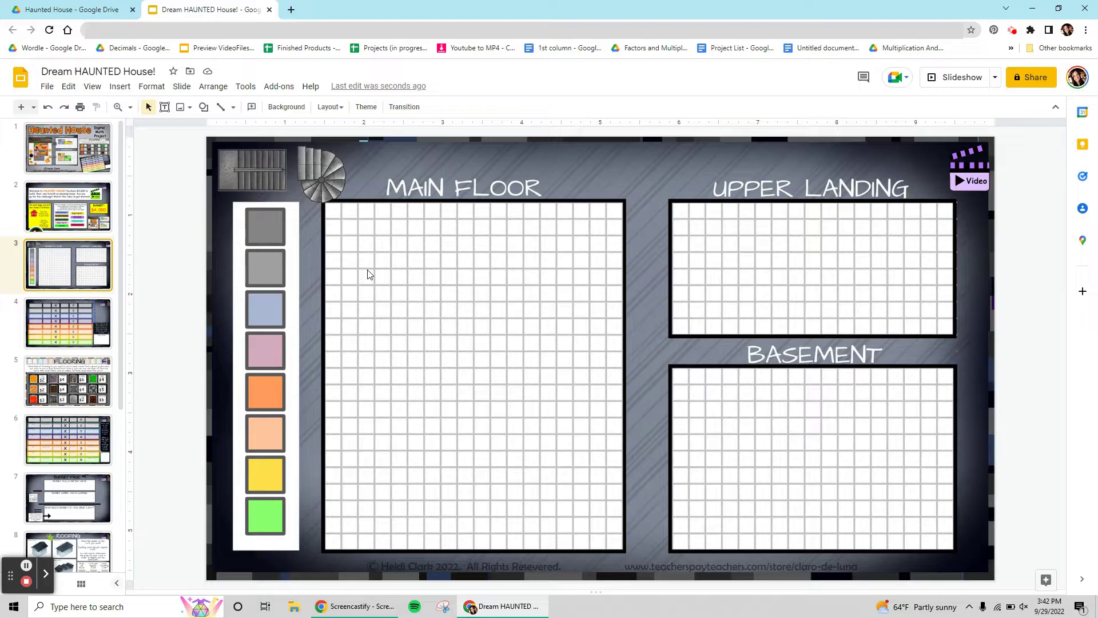
pyautogui.click(276, 232)
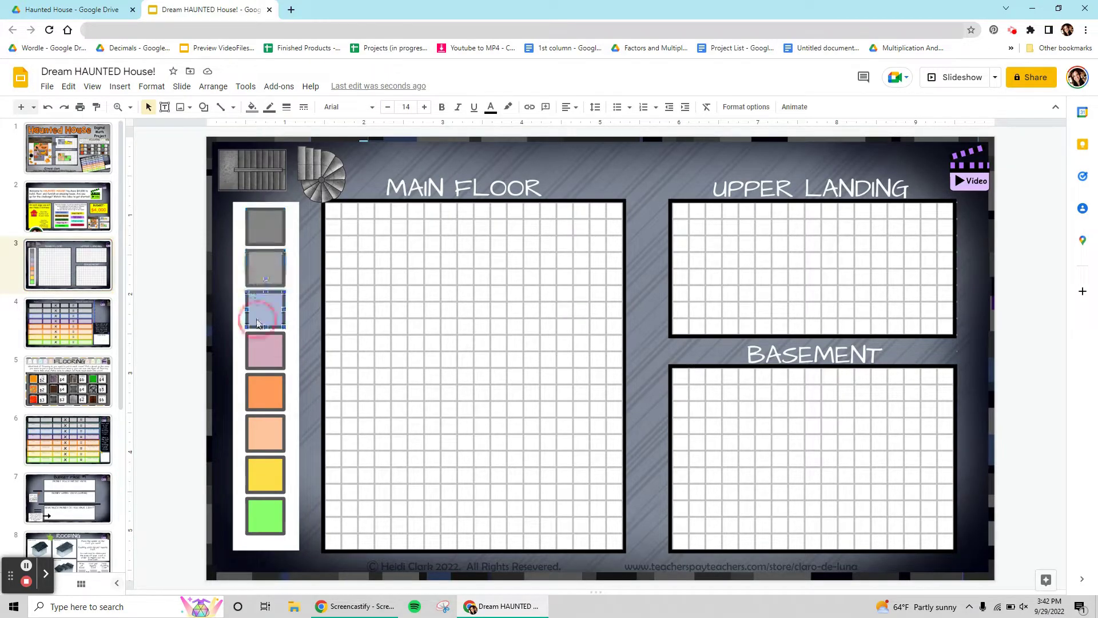
pyautogui.click(266, 357)
pyautogui.click(252, 484)
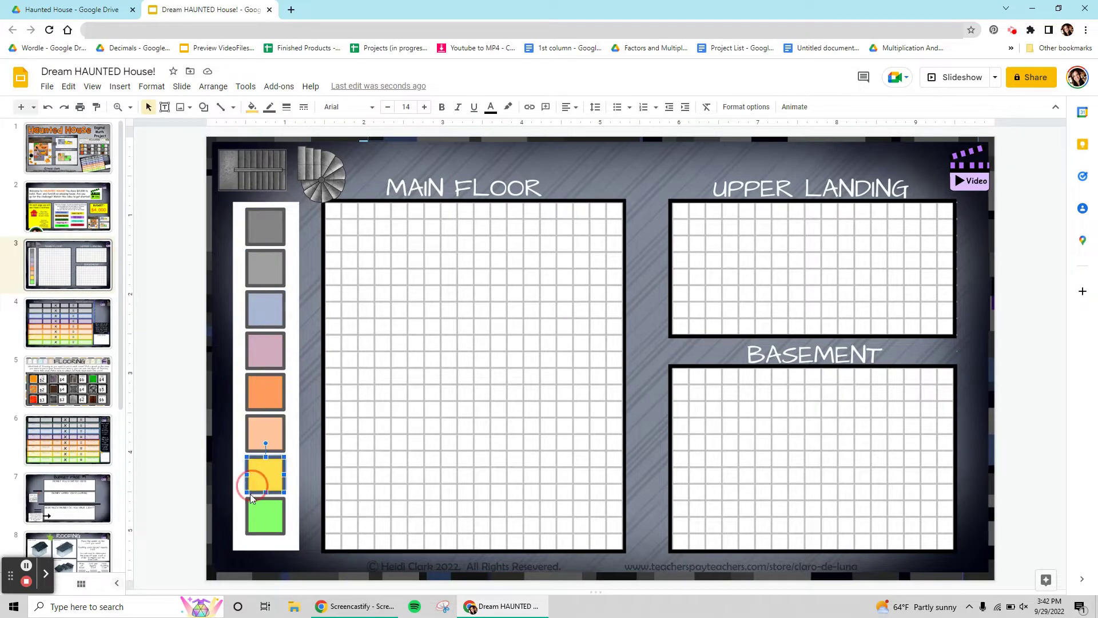
pyautogui.click(255, 509)
pyautogui.click(264, 272)
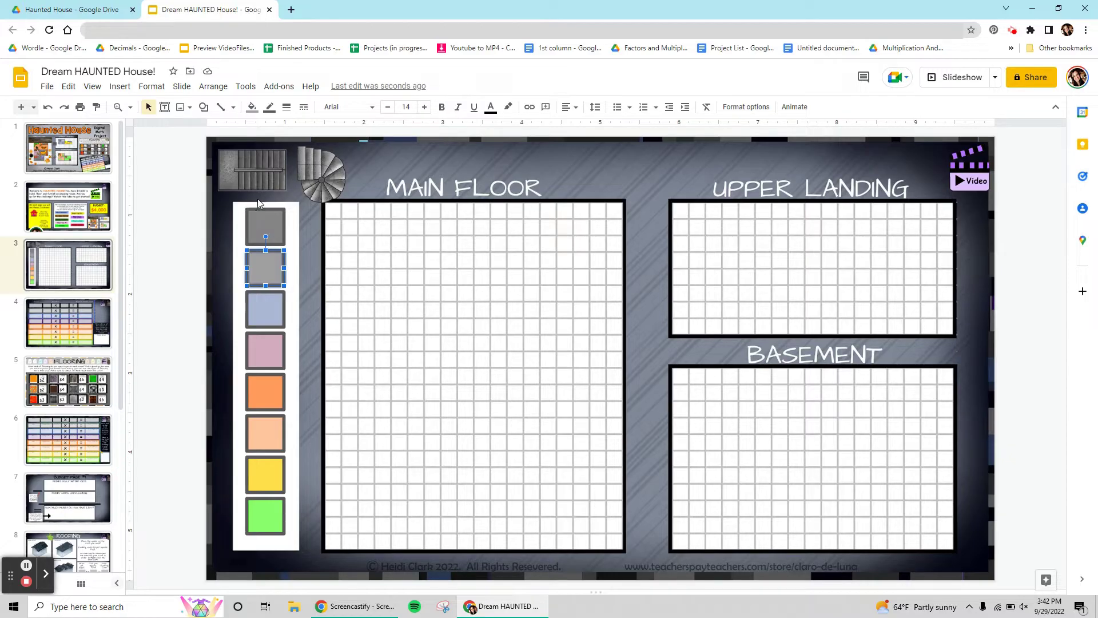
pyautogui.click(262, 386)
pyautogui.moveTo(261, 386); pyautogui.dragTo(574, 332)
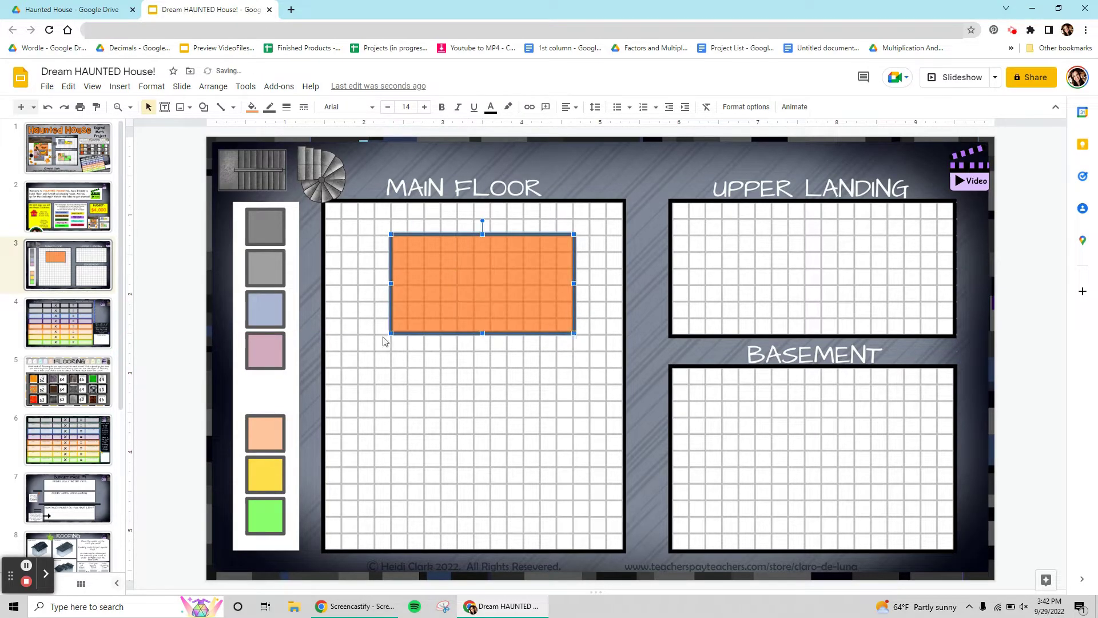
pyautogui.moveTo(267, 227); pyautogui.dragTo(474, 436)
pyautogui.write('Living room')
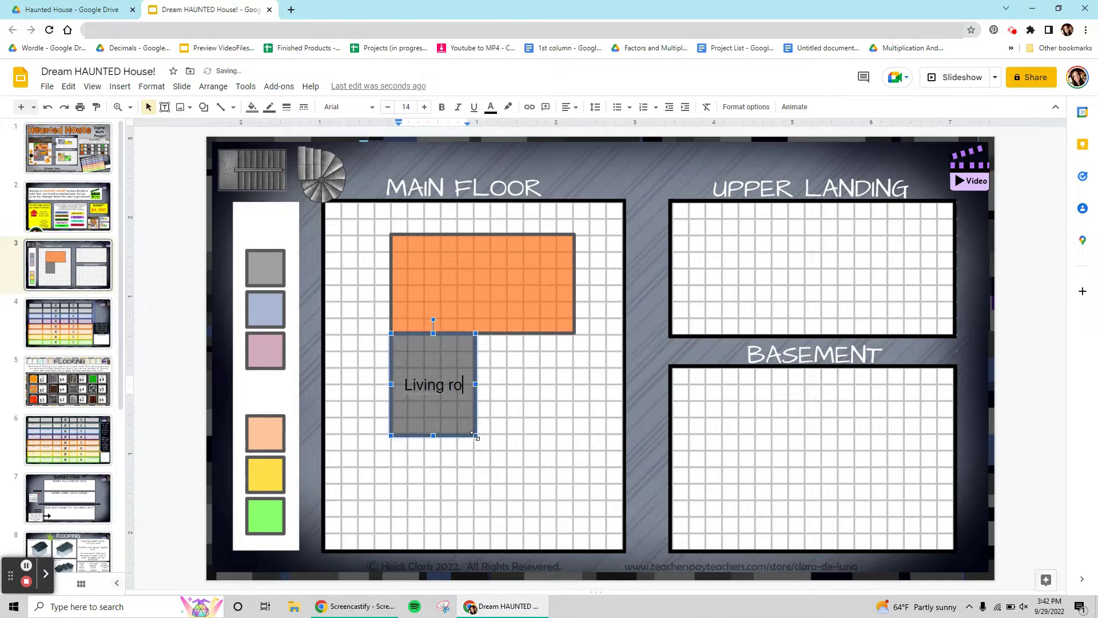
pyautogui.click(514, 438)
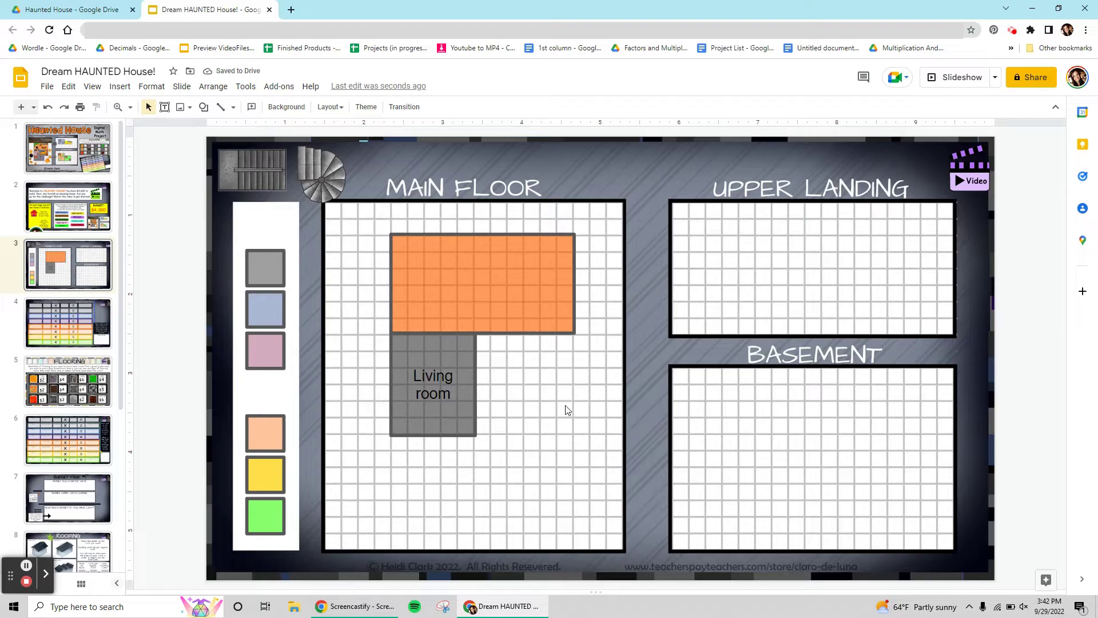
pyautogui.click(801, 458)
pyautogui.hotkey('ctrl', 'z')
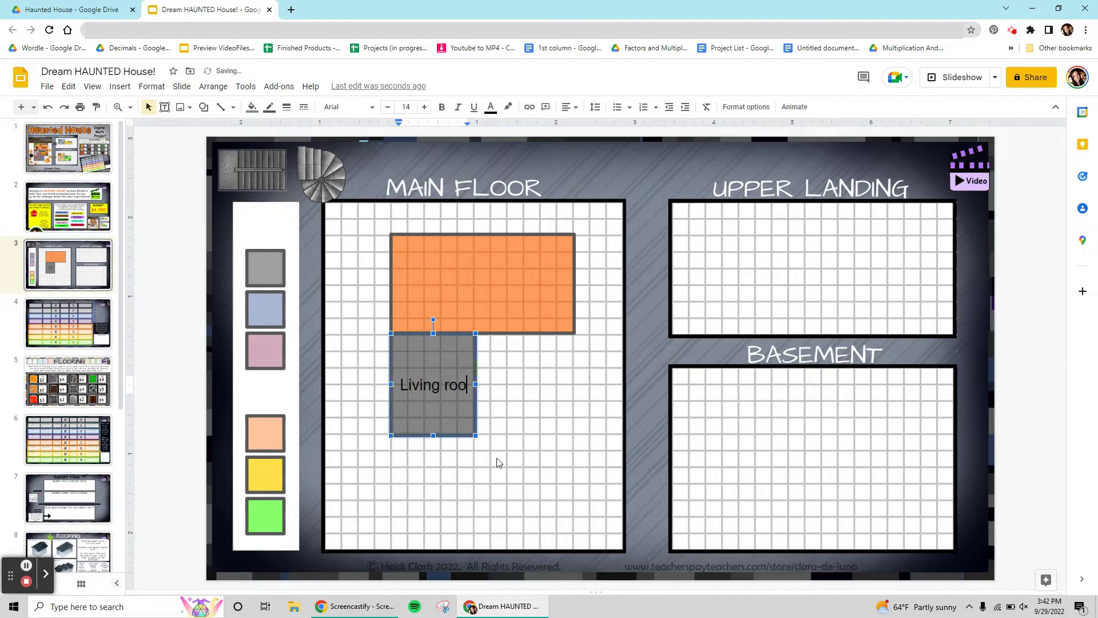
pyautogui.hotkey('ctrl', 'z')
pyautogui.hotkey('ctrl', 'z')
pyautogui.hotkey('ctrl', 'z')
pyautogui.hotkey('ctrl', 'z')
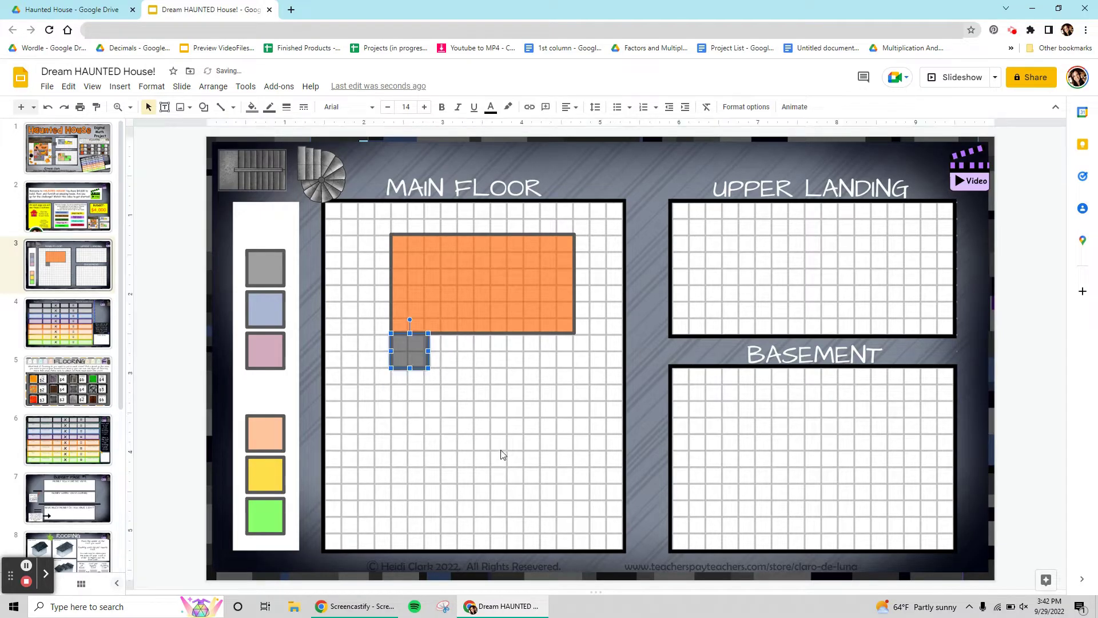
pyautogui.hotkey('ctrl', 'z')
pyautogui.hotkey('ctrl', 'z')
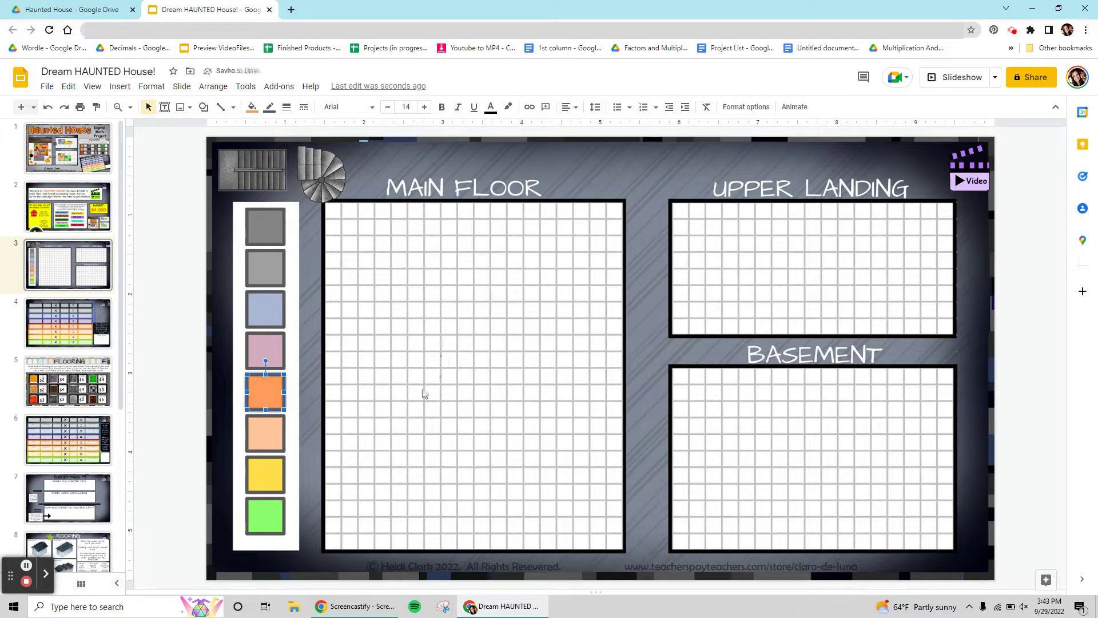
# - Move the orange square onto the Main Floor grid and zoom to 200%
pyautogui.click(484, 332)
pyautogui.moveTo(463, 347); pyautogui.dragTo(428, 294)
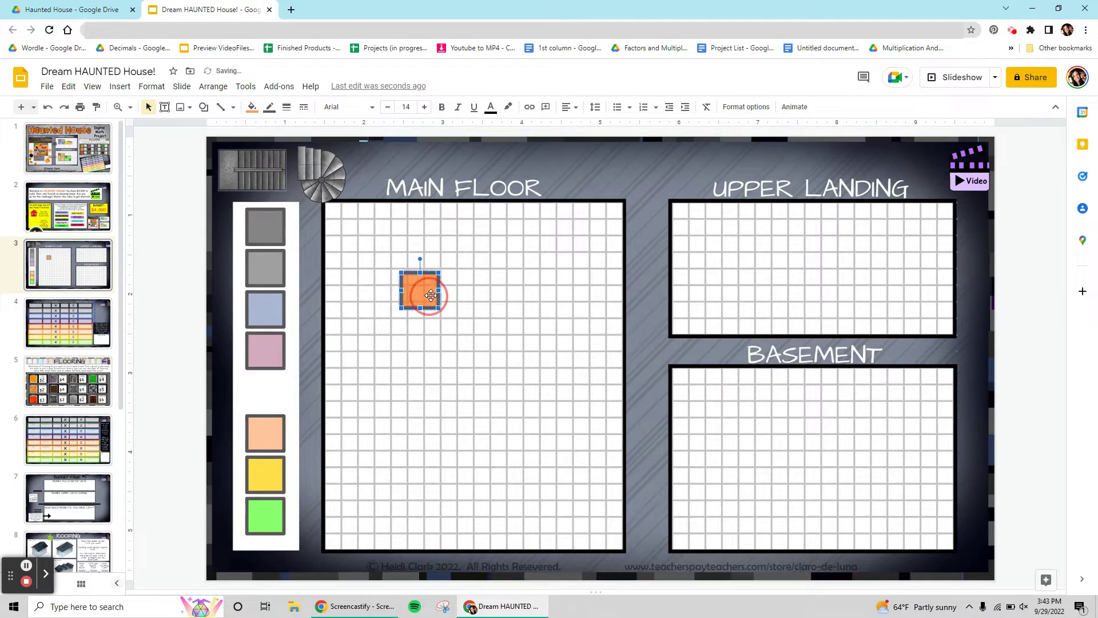
pyautogui.click(423, 330)
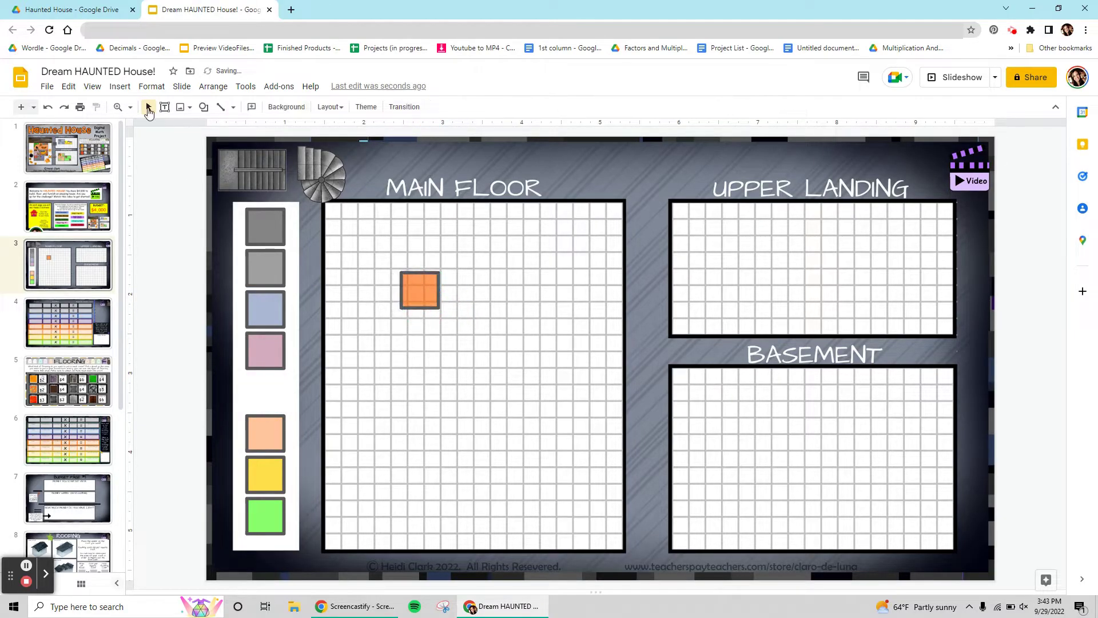
pyautogui.click(130, 107)
pyautogui.click(156, 181)
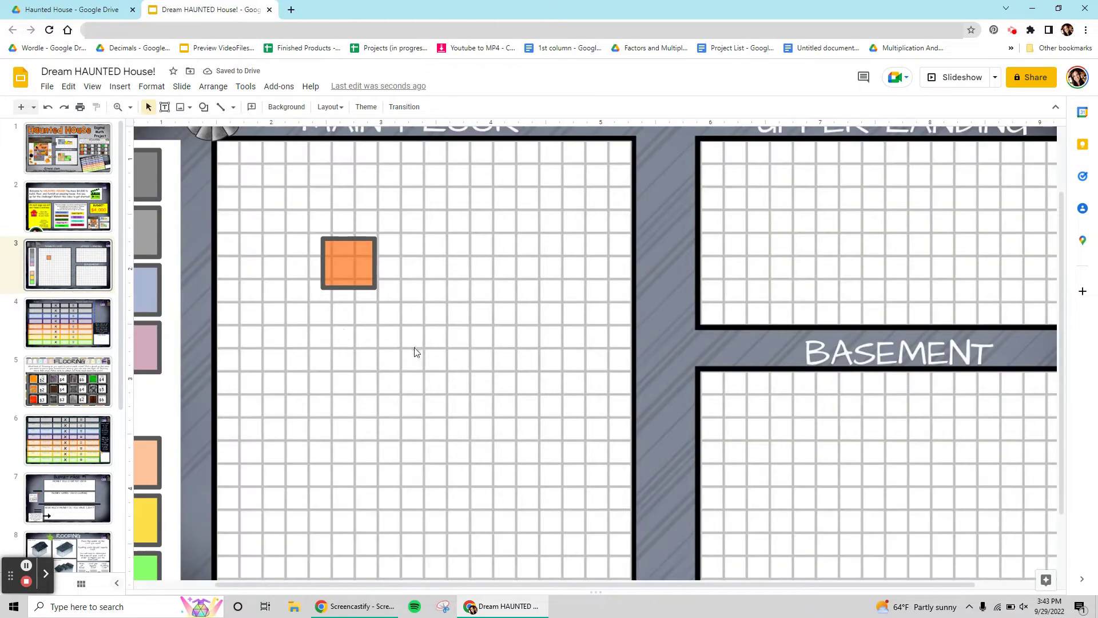
# - Snap the orange square to the upper-left grid lines and stretch it into a wide rectangle
pyautogui.click(347, 266)
pyautogui.moveTo(348, 266); pyautogui.dragTo(340, 270)
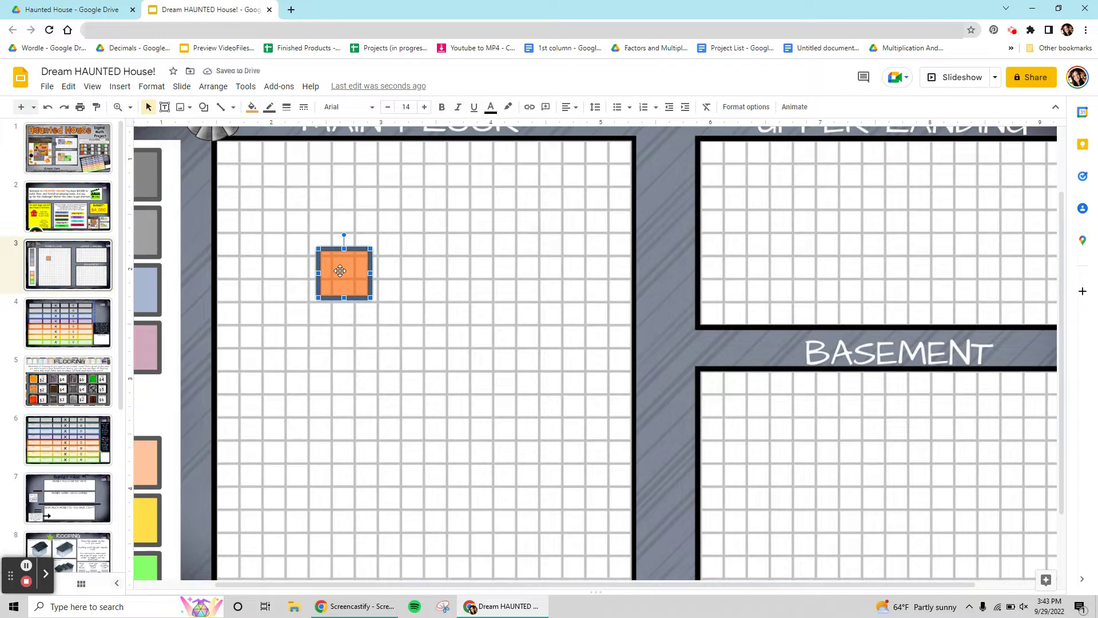
pyautogui.moveTo(342, 271); pyautogui.dragTo(332, 254)
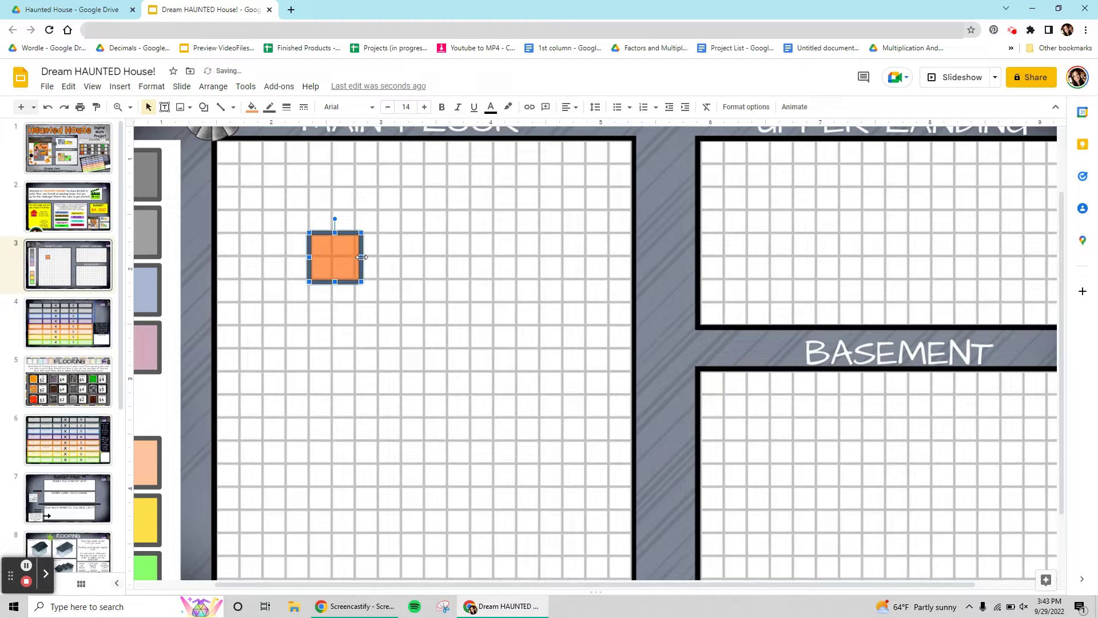
pyautogui.click(417, 334)
pyautogui.click(320, 244)
pyautogui.moveTo(361, 282); pyautogui.dragTo(480, 296)
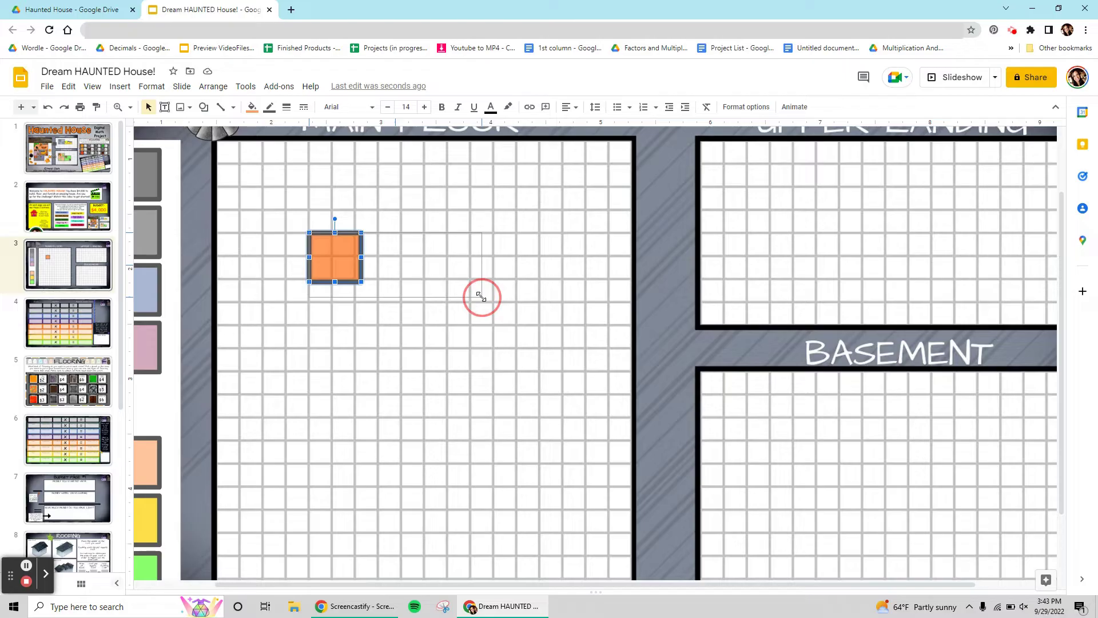
pyautogui.moveTo(481, 297); pyautogui.dragTo(561, 346)
# - Finish widening the orange rectangle and type 'Main Room' inside it
pyautogui.click(542, 420)
pyautogui.click(414, 306)
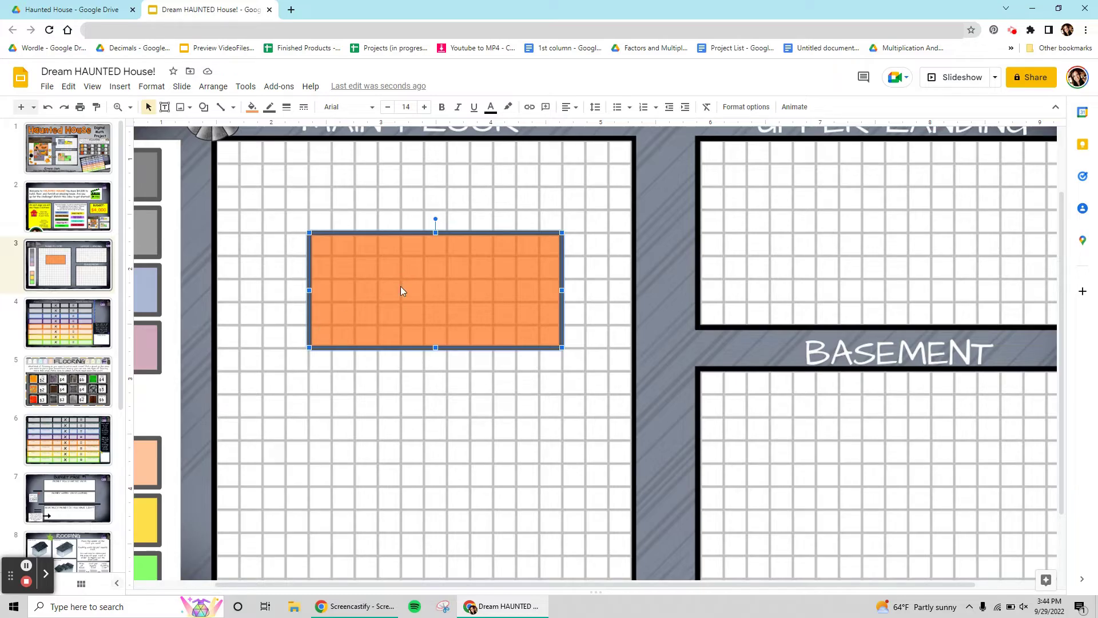
pyautogui.write('Main Room')
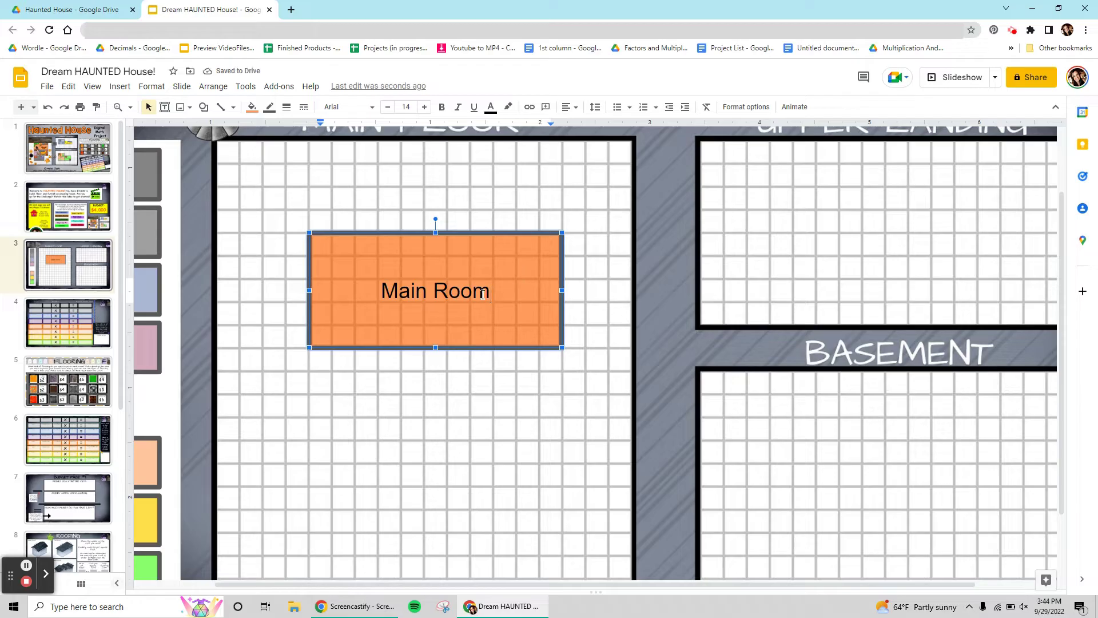
# - Format the Main Room label at size 10 in Architects Daughter
pyautogui.moveTo(489, 292); pyautogui.dragTo(356, 309)
pyautogui.click(389, 107)
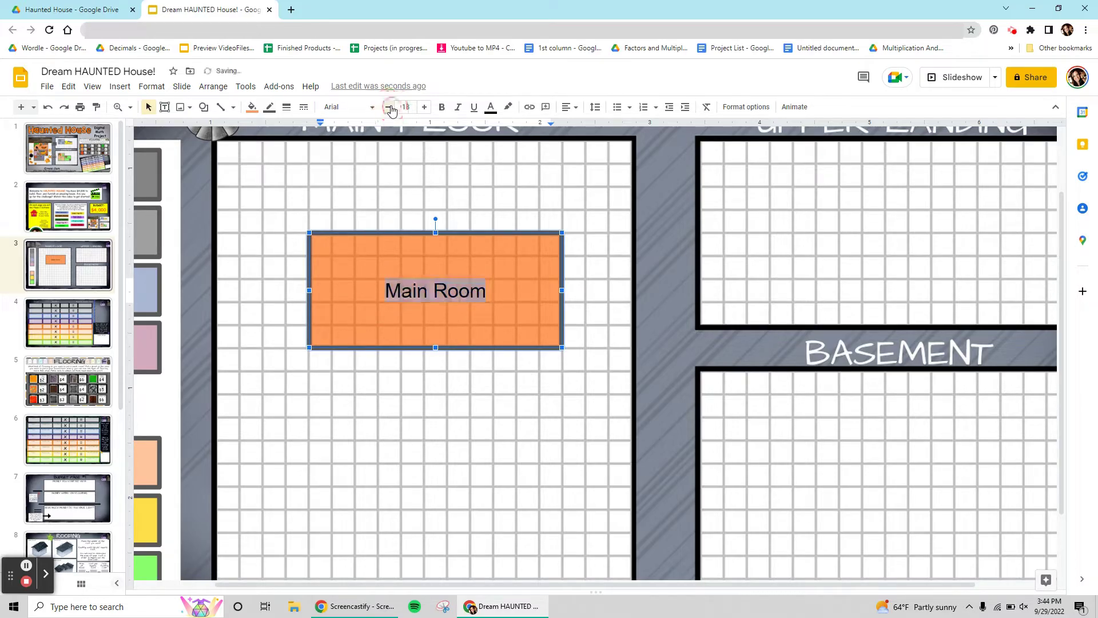
pyautogui.click(389, 107)
pyautogui.click(389, 107)
pyautogui.click(388, 107)
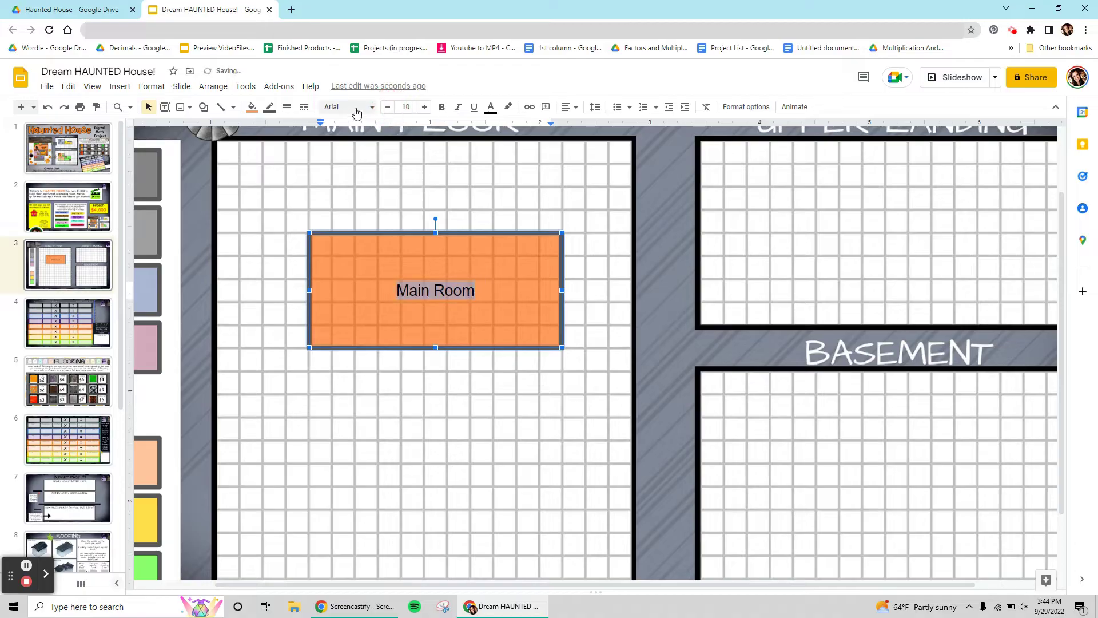
pyautogui.click(371, 107)
pyautogui.click(353, 239)
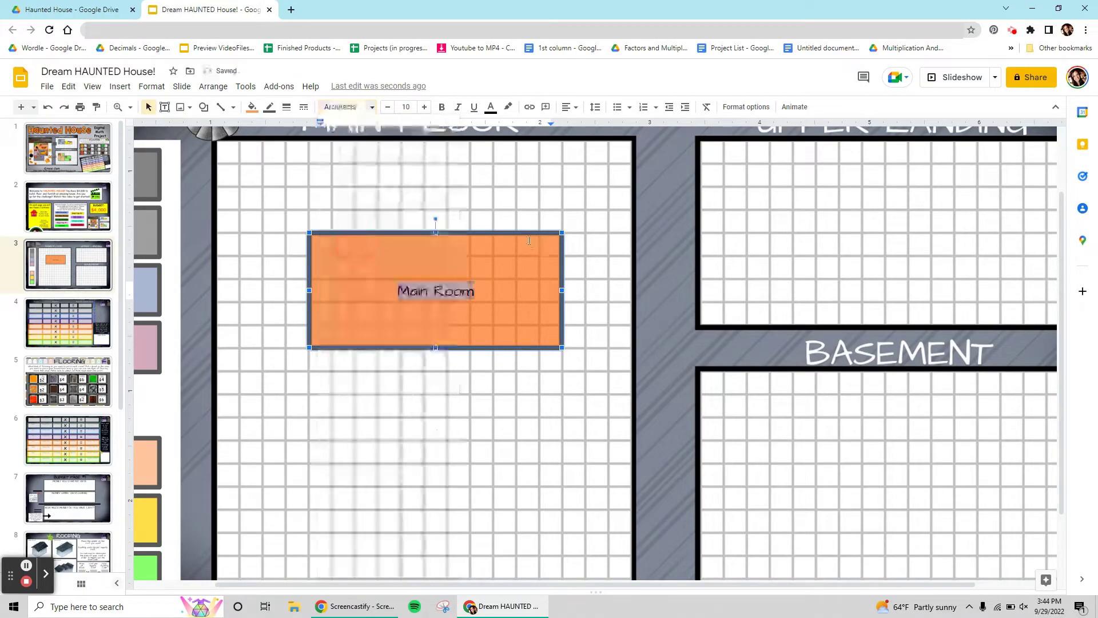
pyautogui.click(539, 205)
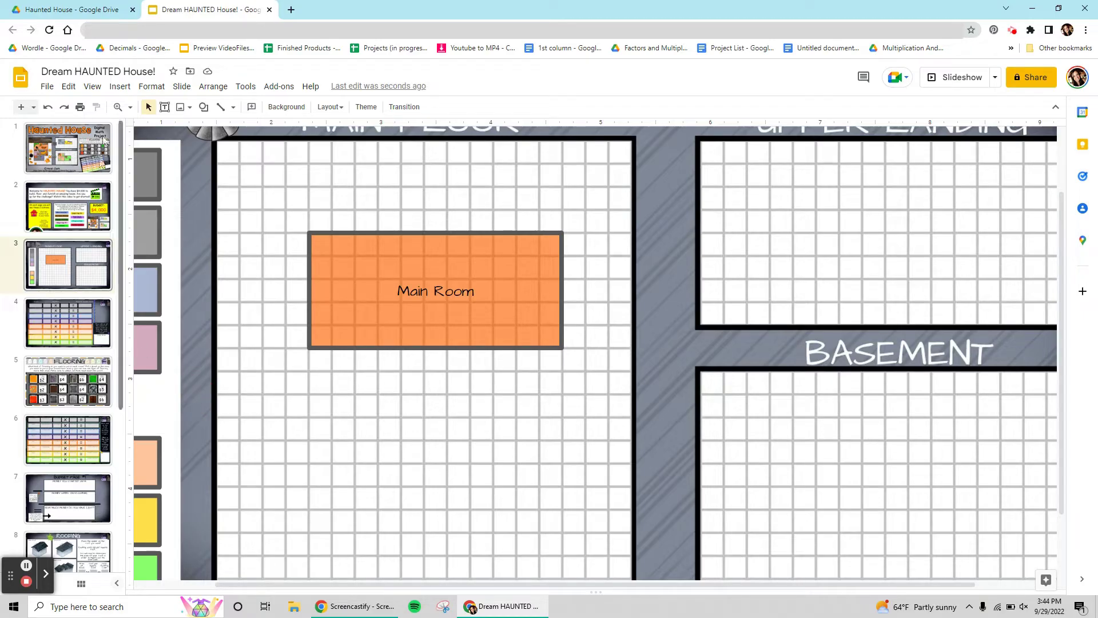
# - Set the zoom back to 100%, then to Fit, to show the whole slide
pyautogui.click(131, 107)
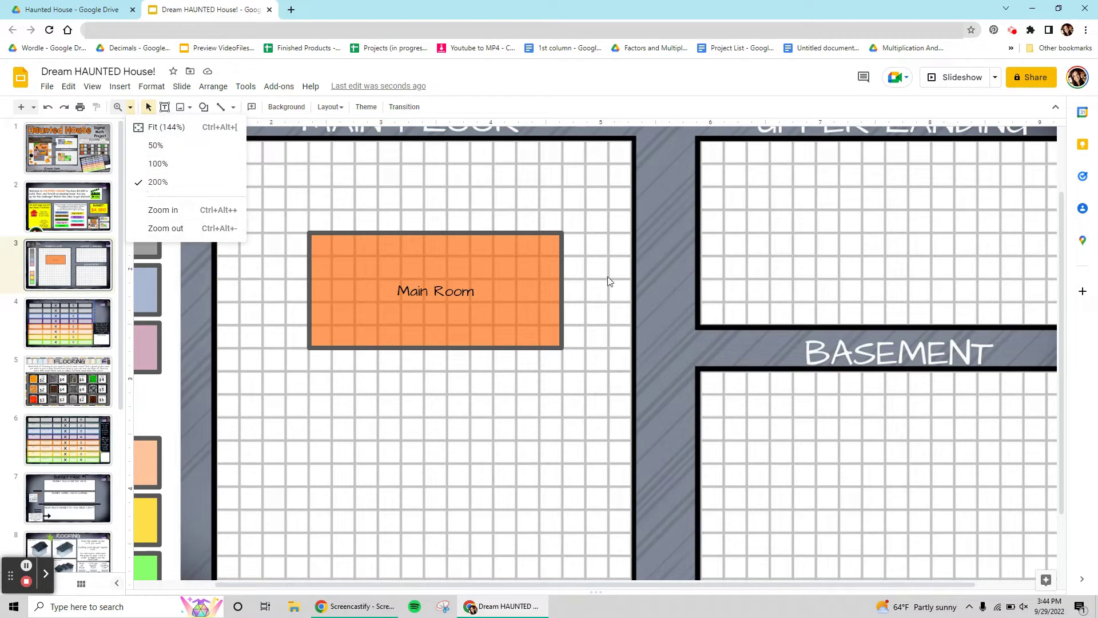
pyautogui.click(179, 168)
pyautogui.click(131, 107)
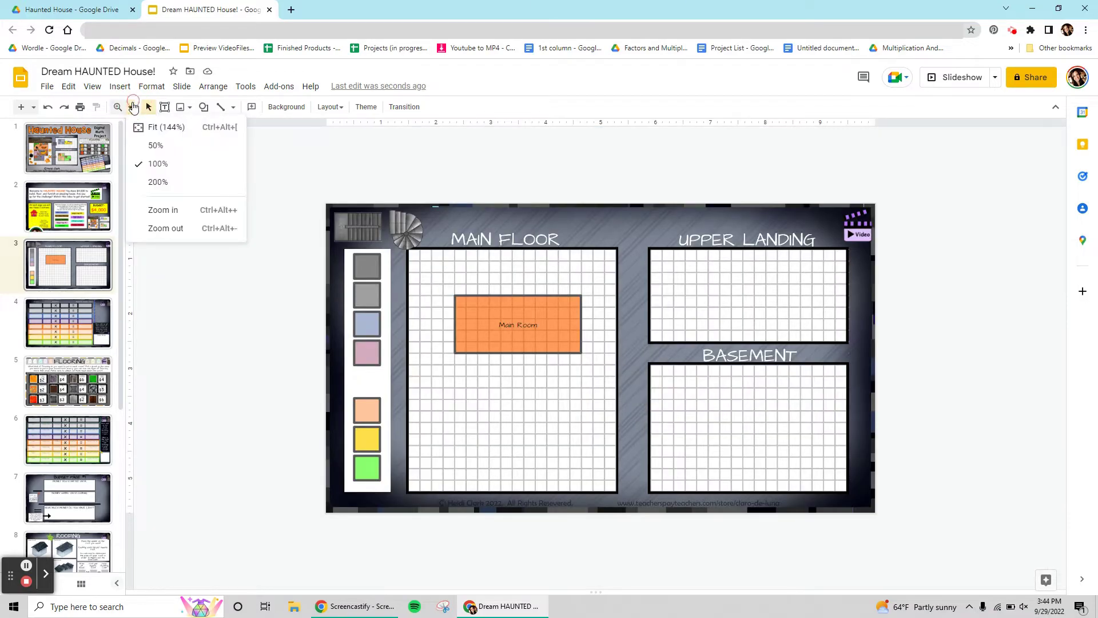
pyautogui.click(158, 133)
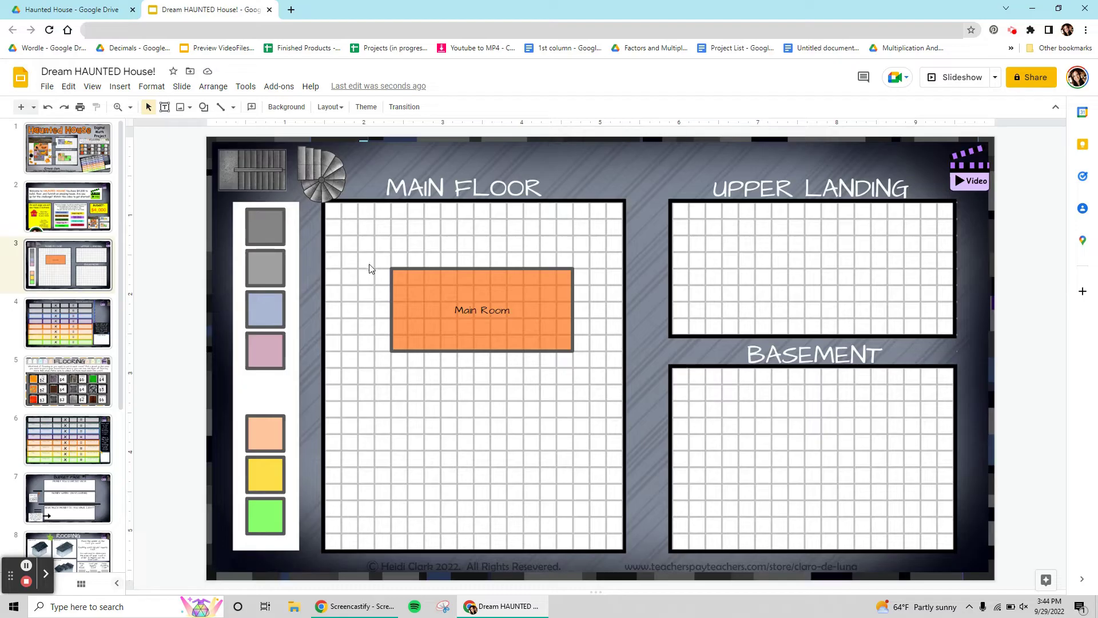
pyautogui.click(131, 108)
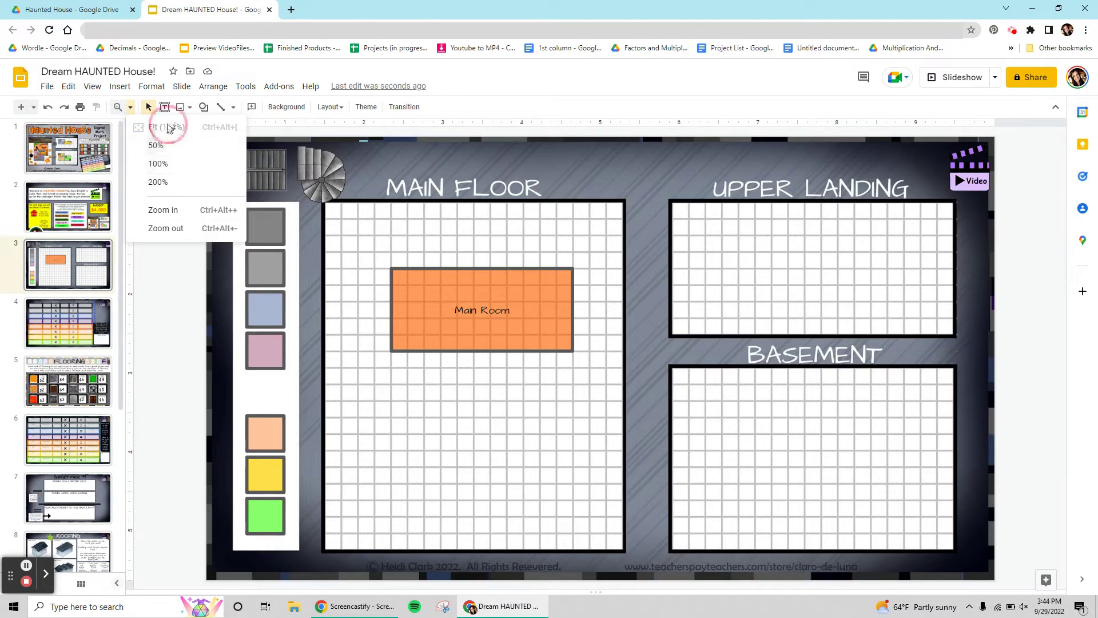
pyautogui.click(342, 399)
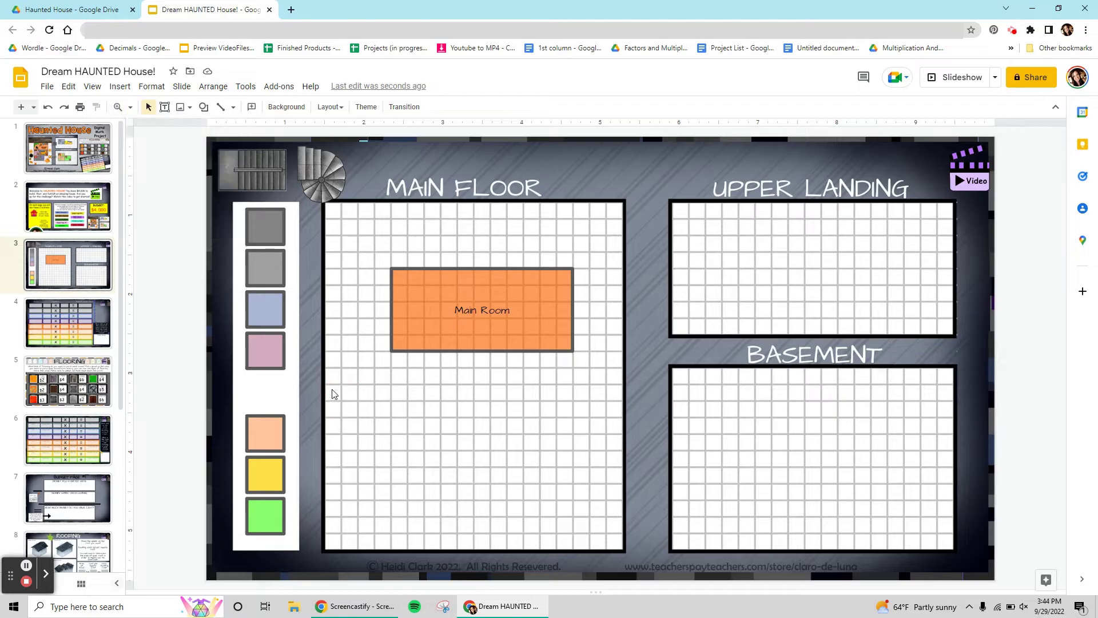
# - Place the pink square below Main Room, stretch it taller and type 'Art room'
pyautogui.moveTo(267, 349); pyautogui.dragTo(411, 366)
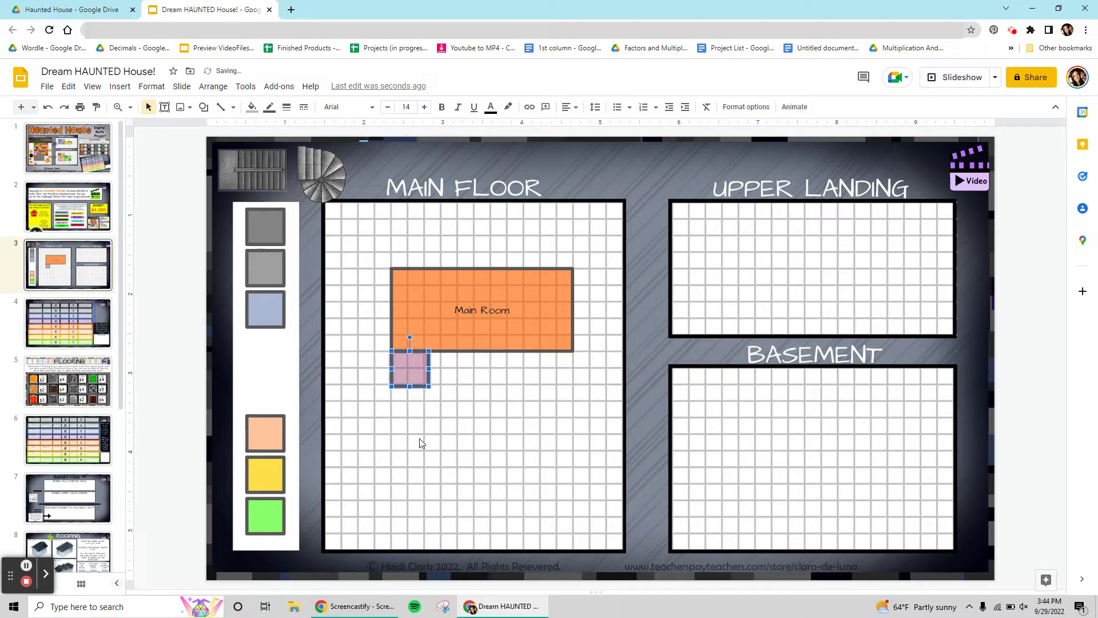
pyautogui.moveTo(429, 387); pyautogui.dragTo(453, 410)
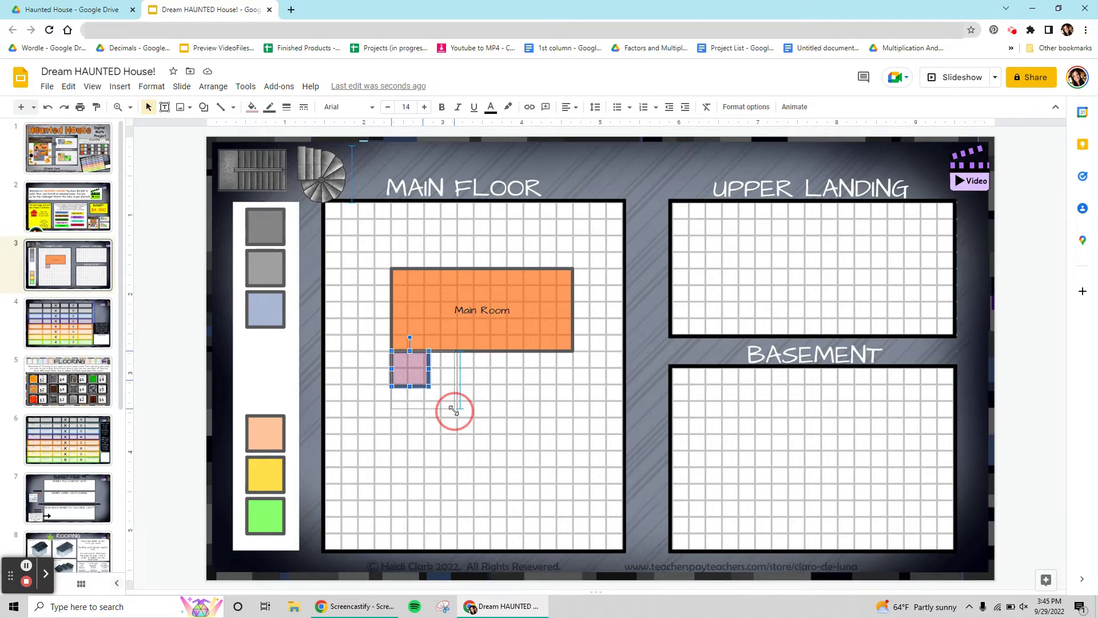
pyautogui.moveTo(454, 410); pyautogui.dragTo(455, 433)
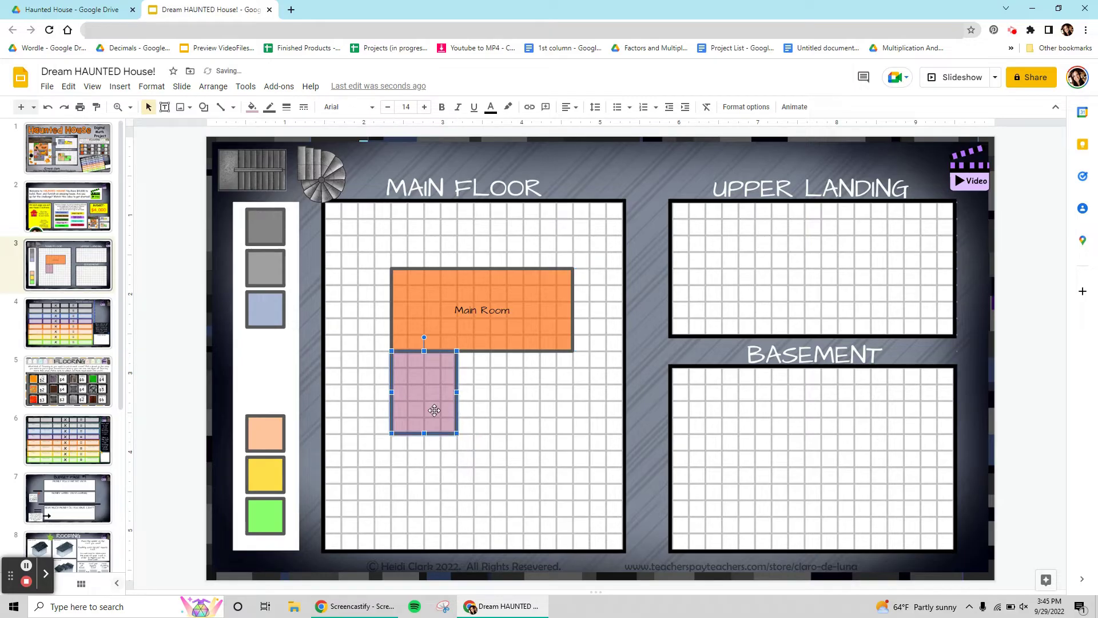
pyautogui.write('Art room')
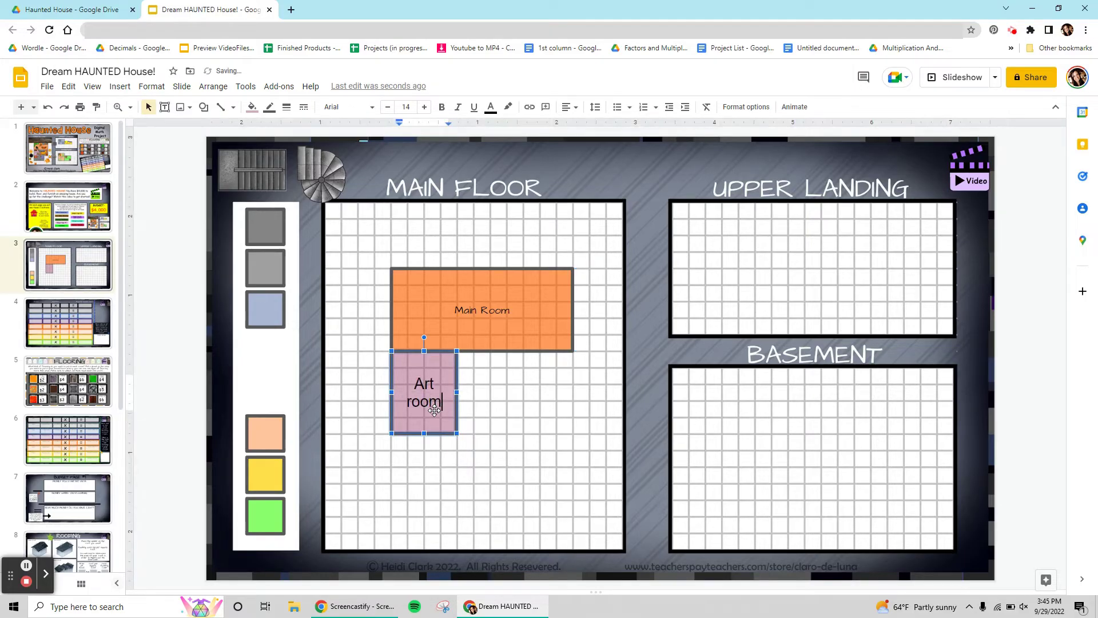
# - Format the Art room label at size 10 in Architects Daughter
pyautogui.moveTo(442, 402); pyautogui.dragTo(403, 368)
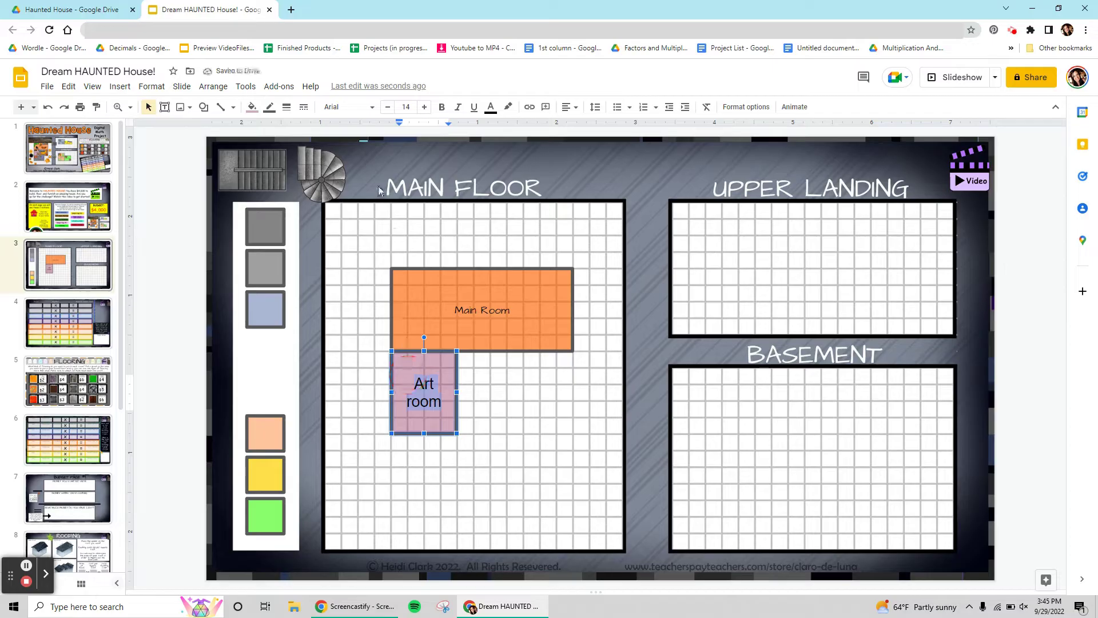
pyautogui.click(388, 107)
pyautogui.click(387, 107)
pyautogui.click(388, 107)
pyautogui.click(387, 107)
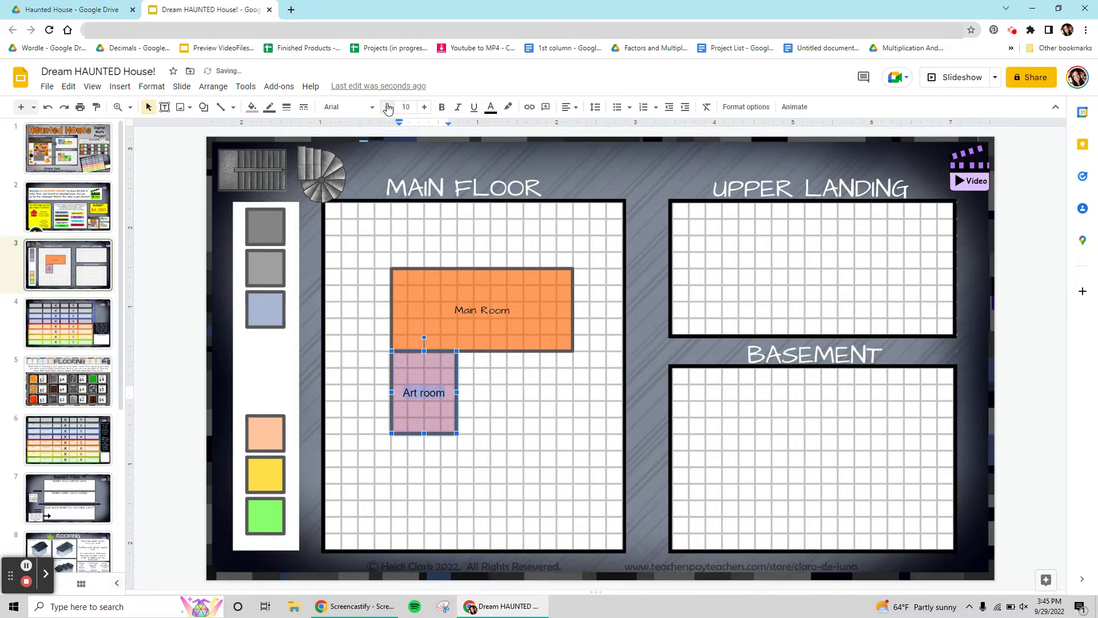
pyautogui.click(346, 106)
pyautogui.click(357, 216)
pyautogui.click(497, 407)
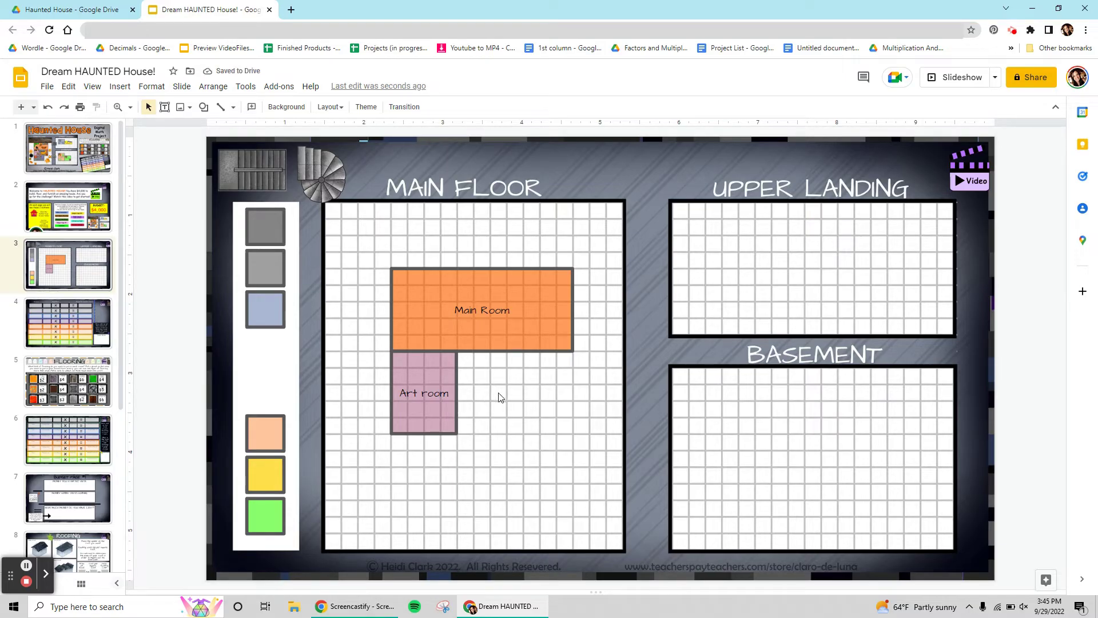
# - Move a grey square beside Art room and label it 'Bedroom'
pyautogui.click(263, 260)
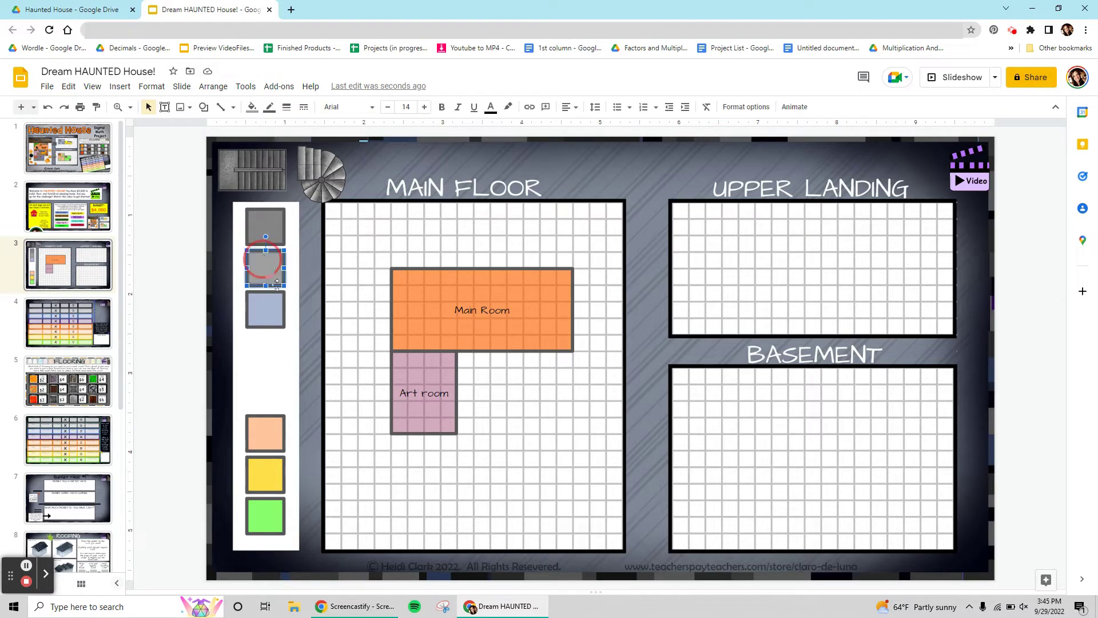
pyautogui.moveTo(277, 283); pyautogui.dragTo(572, 432)
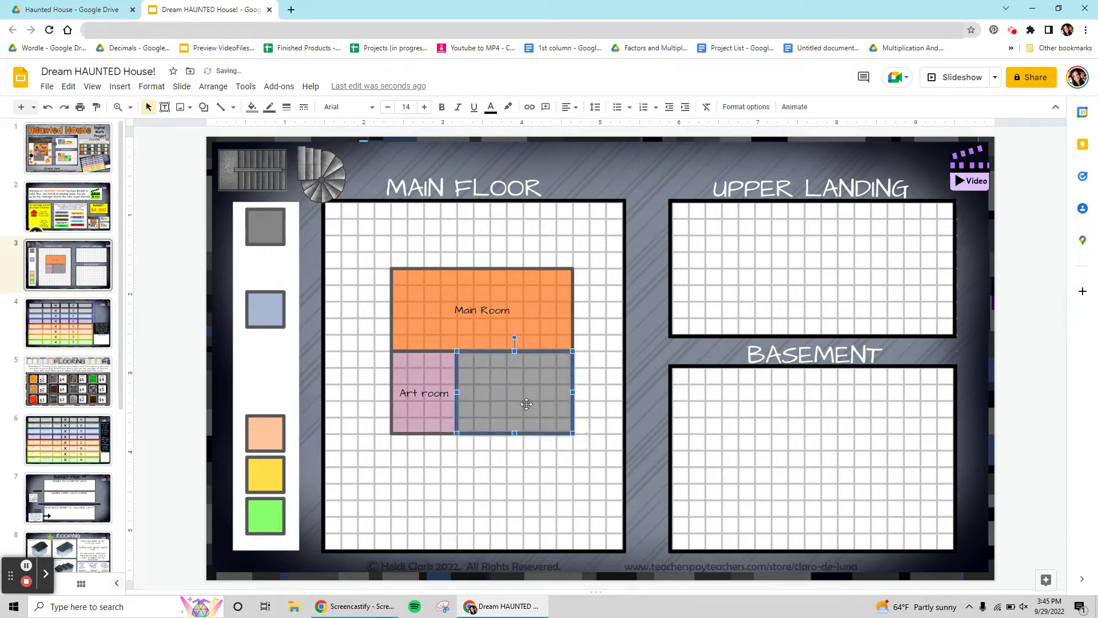
pyautogui.write('Bed Room')
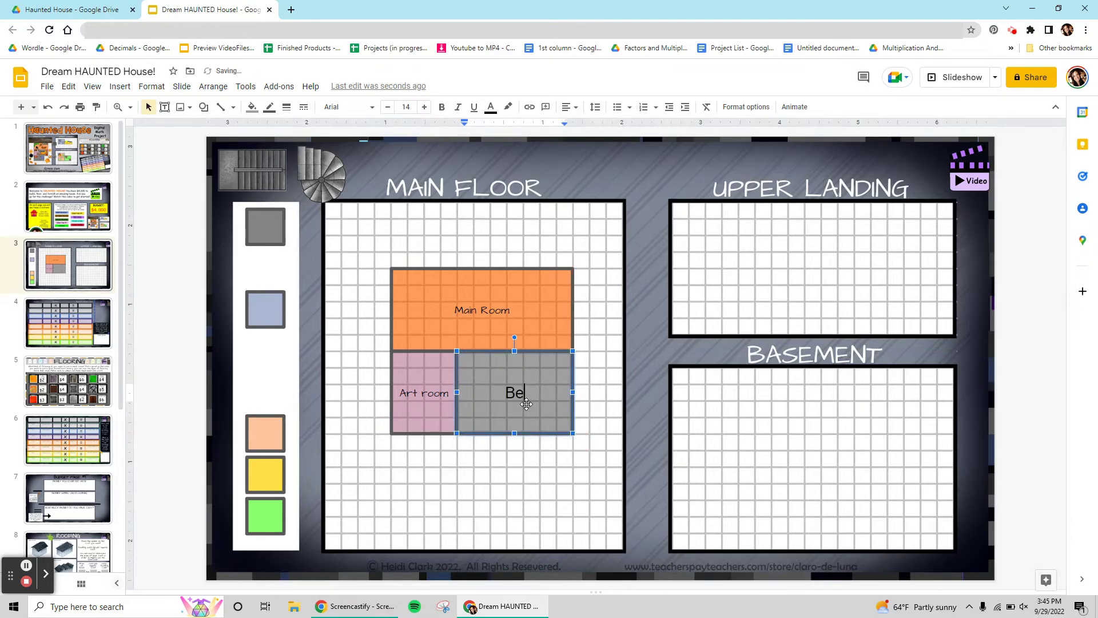
pyautogui.tripleClick(526, 404)
pyautogui.write('Bedroom')
# - Format the Bedroom label at size 10 in Architects Daughter
pyautogui.doubleClick(515, 393)
pyautogui.click(387, 107)
pyautogui.click(387, 107)
pyautogui.click(387, 108)
pyautogui.click(387, 107)
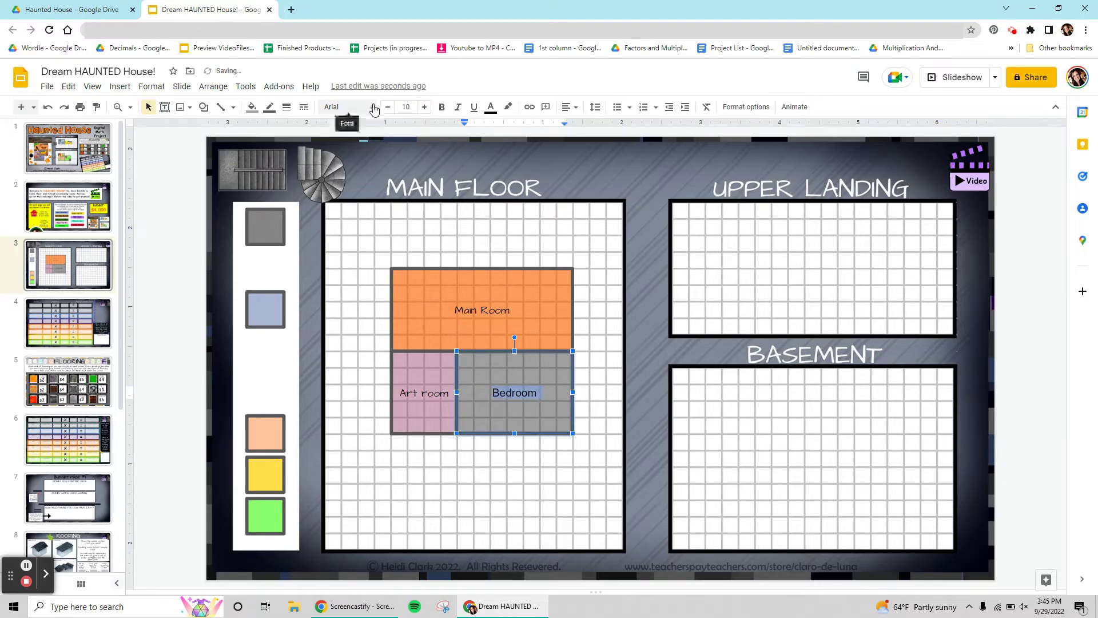
pyautogui.click(345, 107)
pyautogui.click(358, 222)
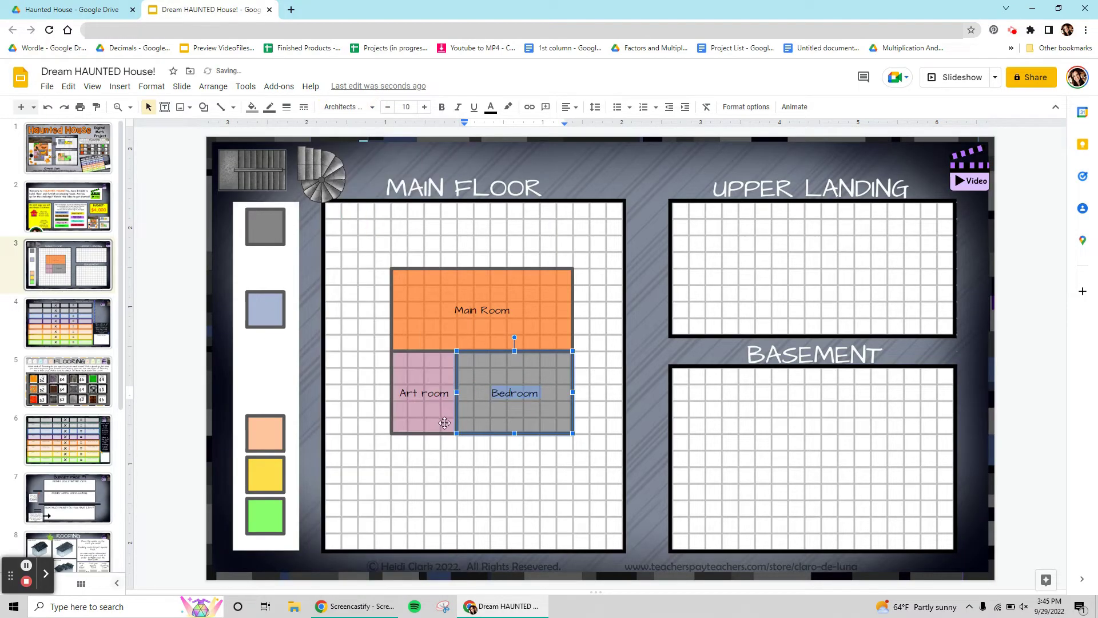
pyautogui.click(395, 485)
# - Place another grey square below Art room, stretch it down and label it 'Pet Room'
pyautogui.moveTo(272, 222); pyautogui.dragTo(524, 451)
pyautogui.moveTo(455, 476); pyautogui.dragTo(457, 498)
pyautogui.write('Pet Room')
# - Apply Architects Daughter to Pet Room and move the blue square onto the Upper Landing grid
pyautogui.hotkey('ctrl', 'a')
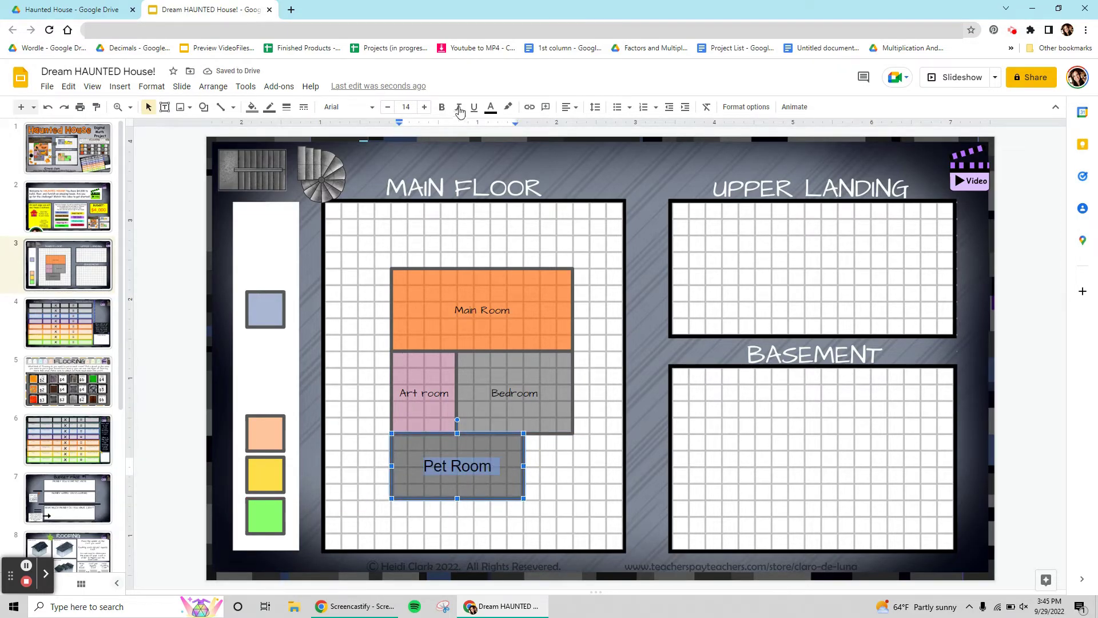
pyautogui.click(371, 107)
pyautogui.click(400, 223)
pyautogui.click(417, 505)
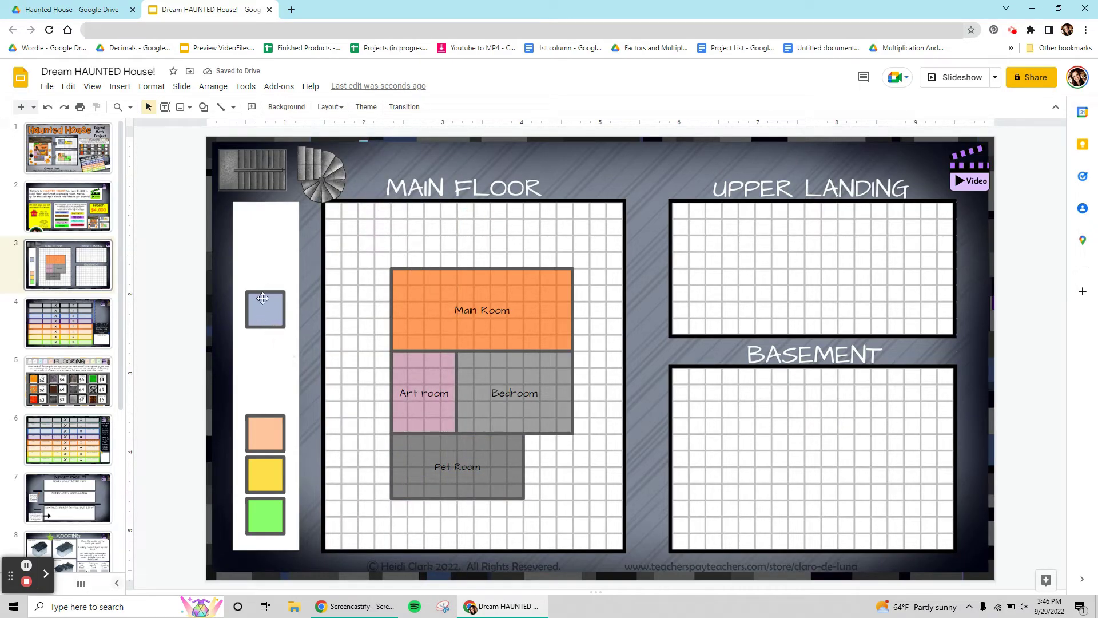
pyautogui.moveTo(262, 298); pyautogui.dragTo(787, 283)
# - Label the blue room 'Owlery' in a slightly smaller Architects Daughter font
pyautogui.write('Owlery')
pyautogui.hotkey('ctrl', 'a')
pyautogui.click(388, 109)
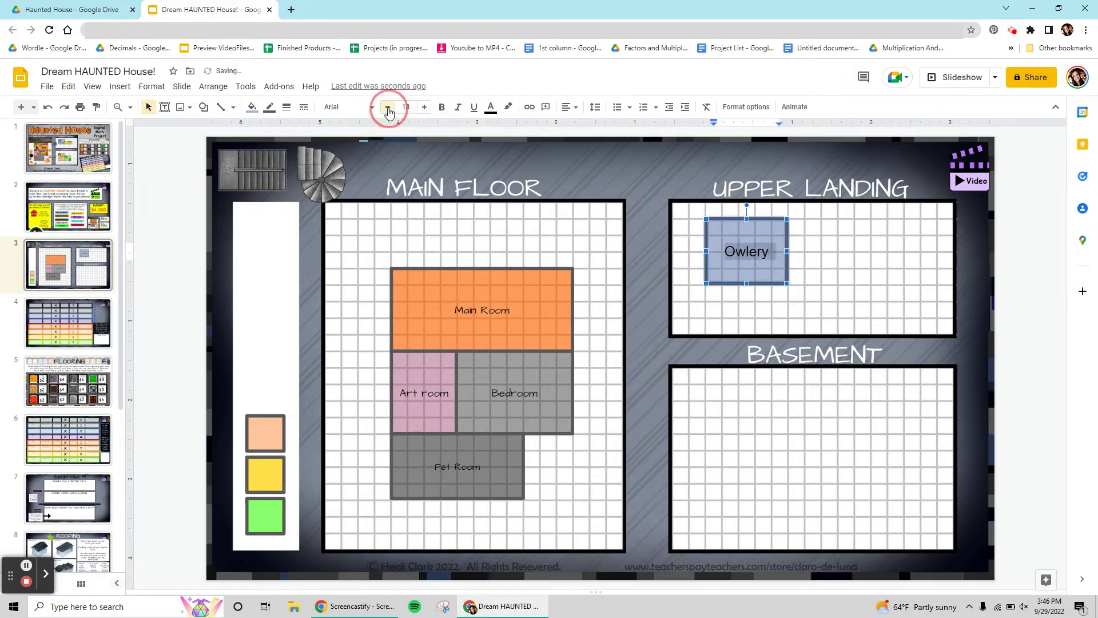
pyautogui.click(372, 106)
pyautogui.click(343, 174)
pyautogui.click(924, 269)
# - Add a yellow 'Astronomy Tower' room beside Owlery in shrunken Architects Daughter text
pyautogui.moveTo(261, 475); pyautogui.dragTo(888, 269)
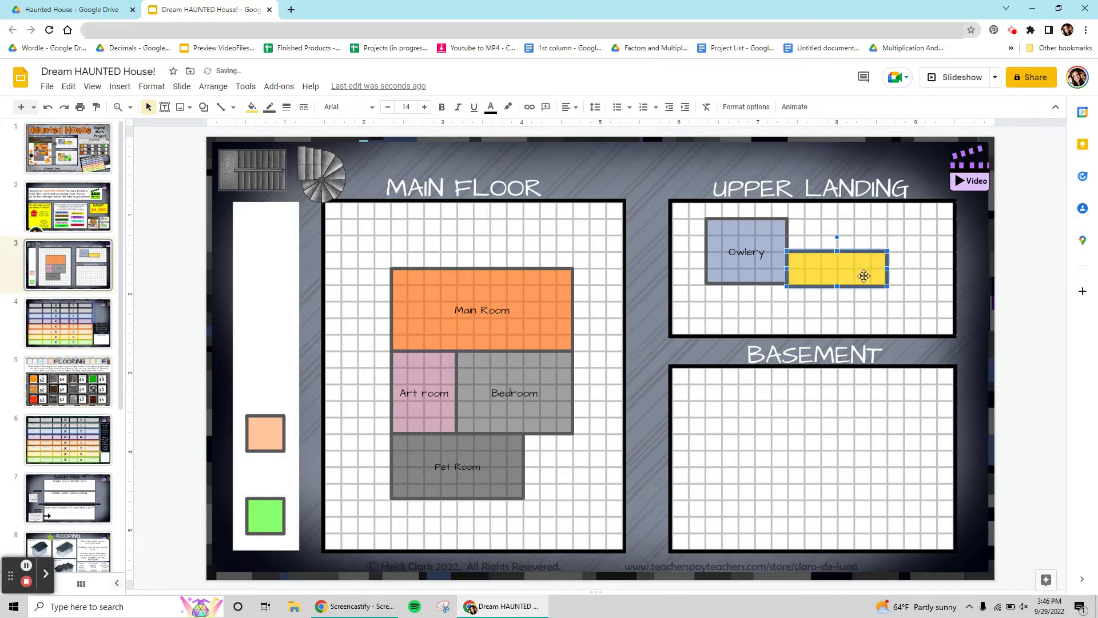
pyautogui.write('Astro')
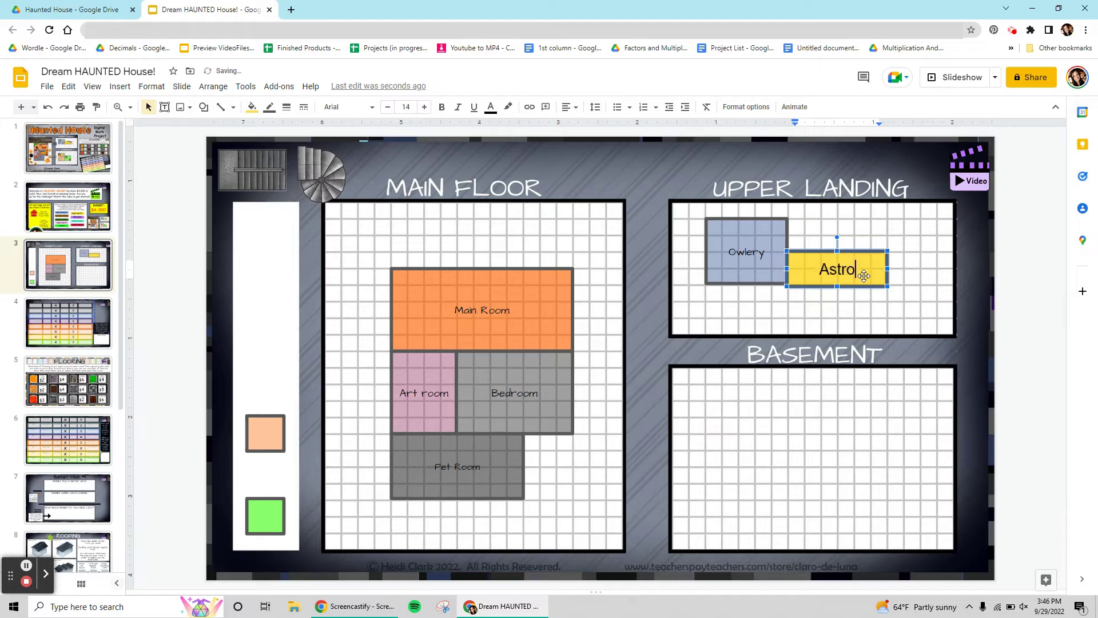
pyautogui.write('nomy Tower')
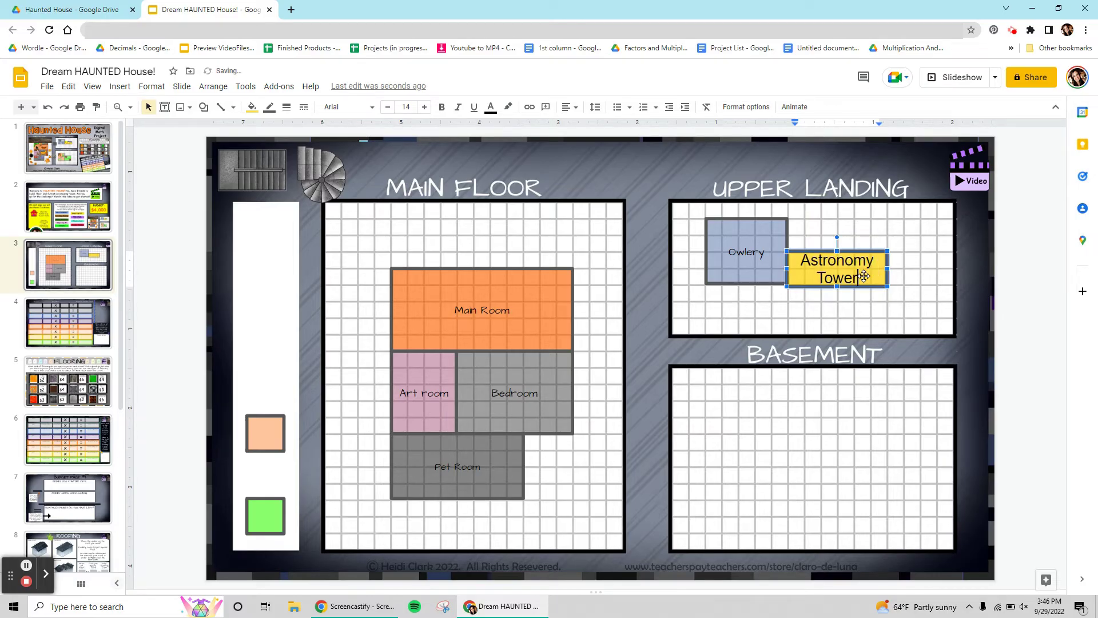
pyautogui.hotkey('ctrl', 'a')
pyautogui.click(388, 107)
pyautogui.click(389, 107)
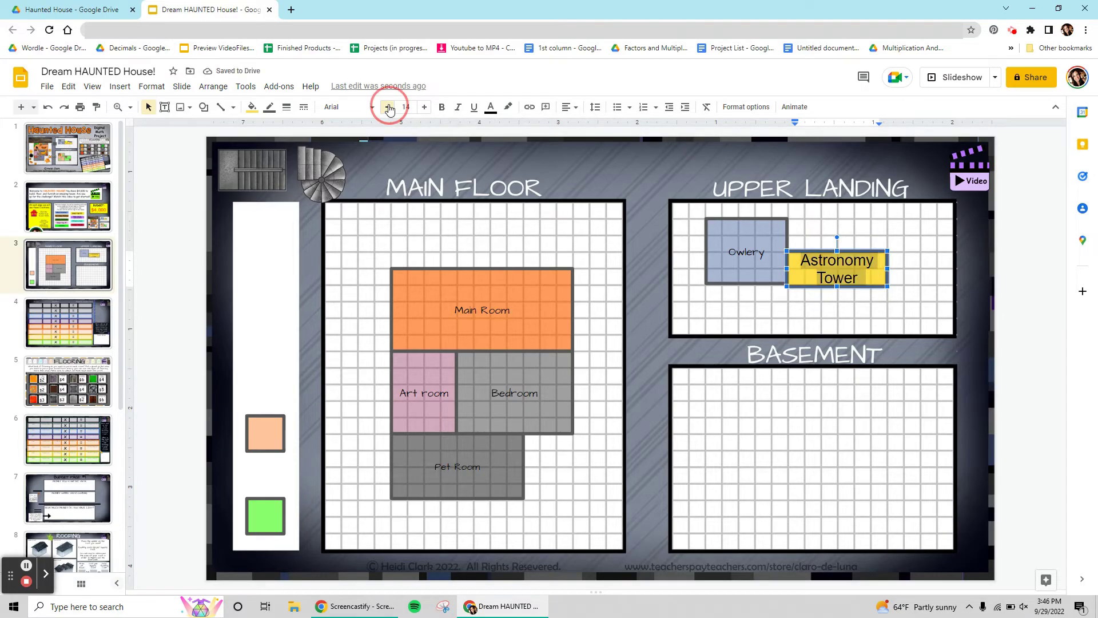
pyautogui.click(388, 107)
pyautogui.click(388, 107)
pyautogui.click(388, 107)
pyautogui.click(389, 107)
pyautogui.click(368, 106)
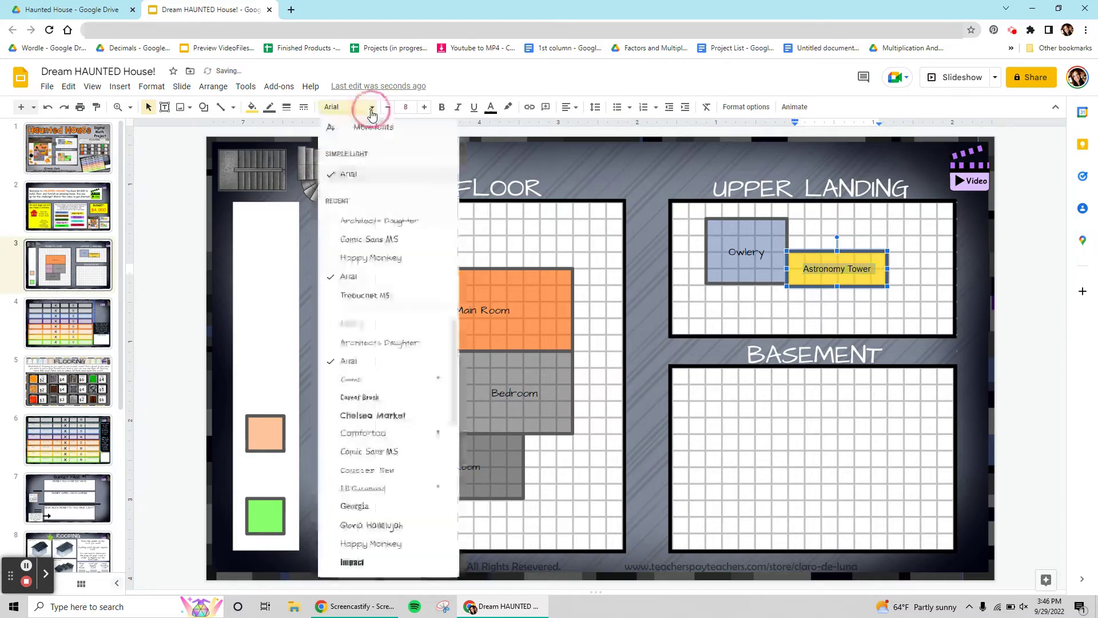
pyautogui.click(363, 219)
pyautogui.click(712, 421)
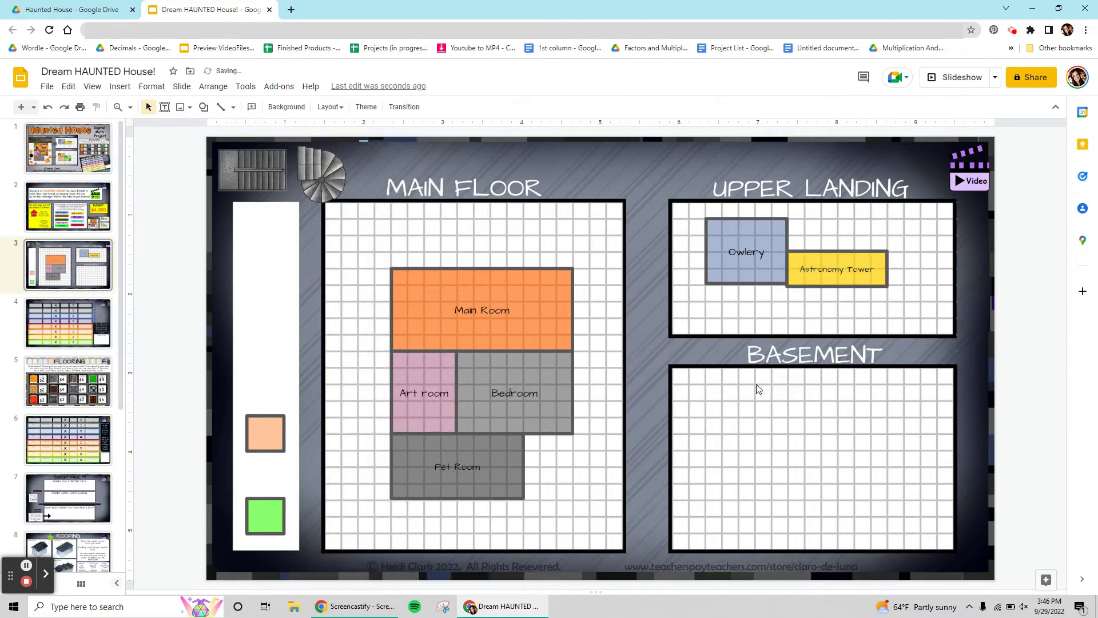
pyautogui.moveTo(807, 279); pyautogui.dragTo(806, 276)
# - Place the orange square in the Basement grid and type 'Haunted Library' inside it
pyautogui.click(742, 448)
pyautogui.moveTo(270, 435); pyautogui.dragTo(743, 499)
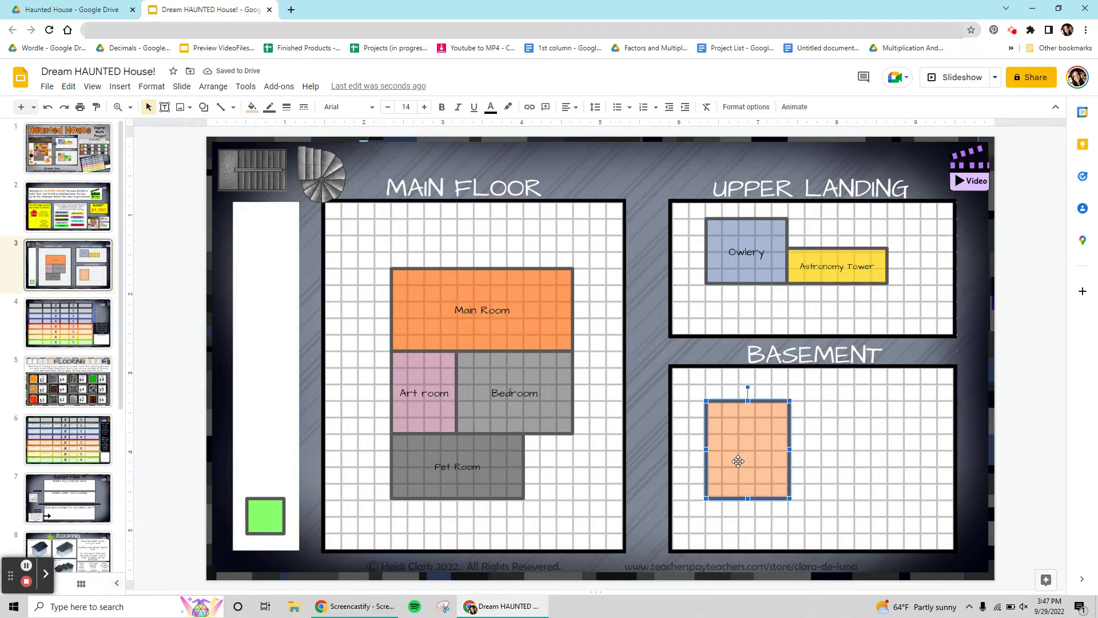
pyautogui.doubleClick(739, 461)
pyautogui.write('Haunted Libr')
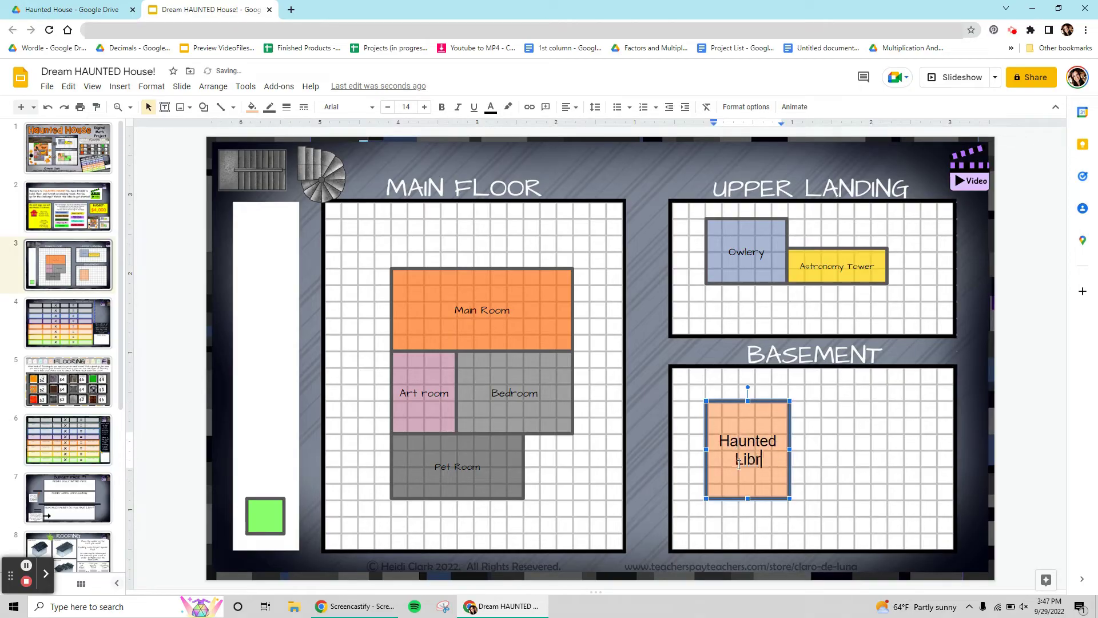
pyautogui.write('ary')
# - Set Haunted Library to size 9 Architects Daughter and move the green square beside it
pyautogui.hotkey('ctrl', 'a')
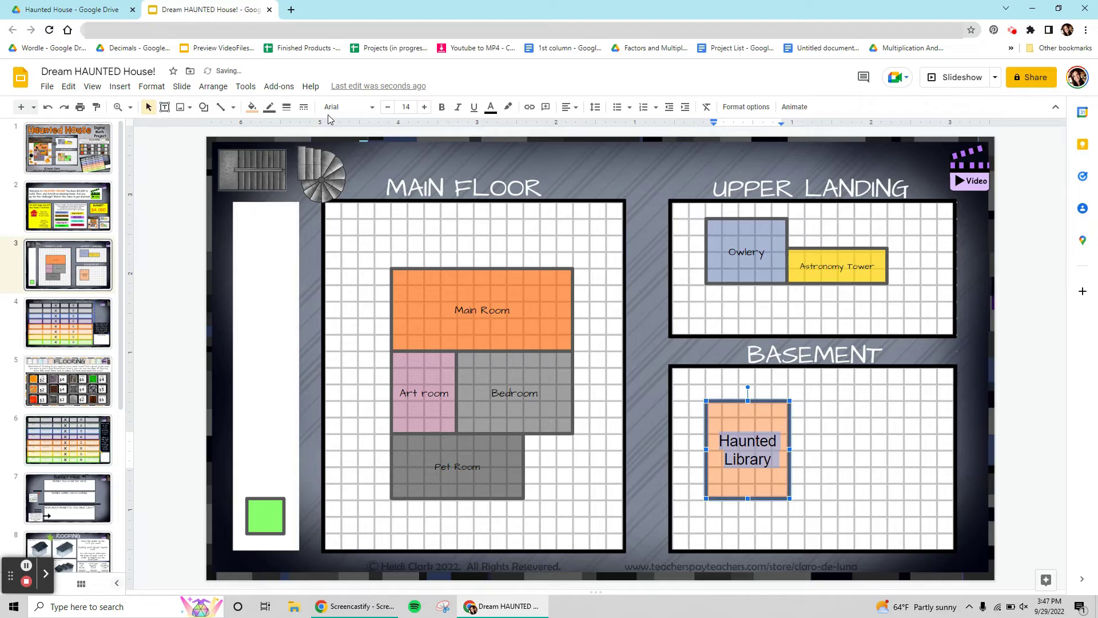
pyautogui.click(388, 107)
pyautogui.click(388, 106)
pyautogui.click(387, 107)
pyautogui.click(387, 107)
pyautogui.click(387, 107)
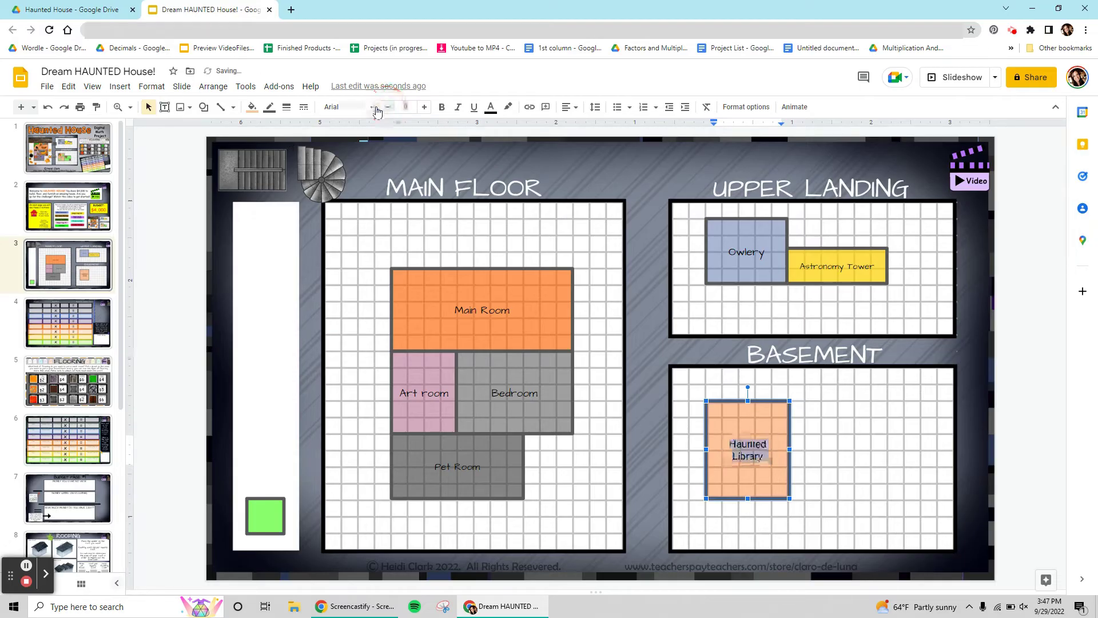
pyautogui.click(363, 111)
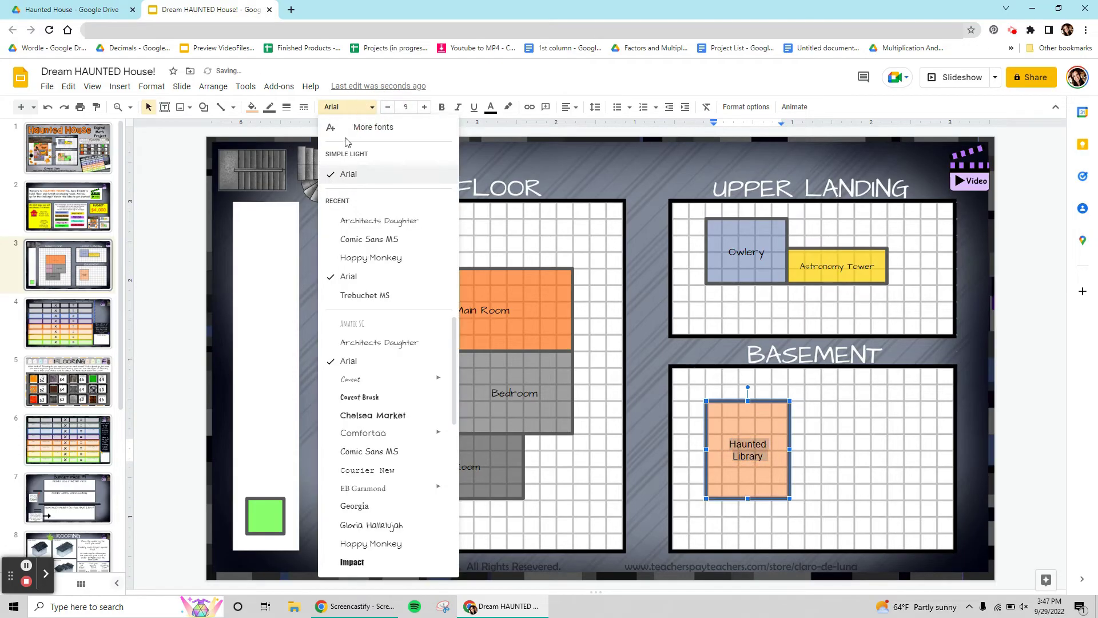
pyautogui.click(354, 215)
pyautogui.click(274, 370)
pyautogui.moveTo(254, 522); pyautogui.dragTo(799, 453)
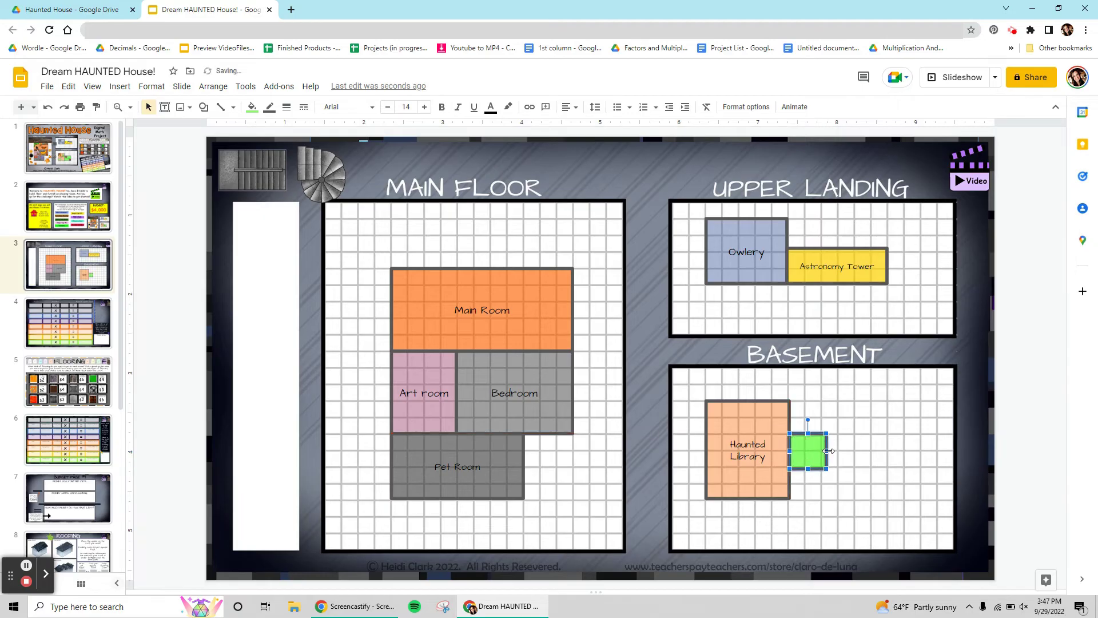
# - Stretch the green basement room and label it 'Candy Room' in smaller Architects Daughter text
pyautogui.moveTo(828, 451); pyautogui.dragTo(829, 498)
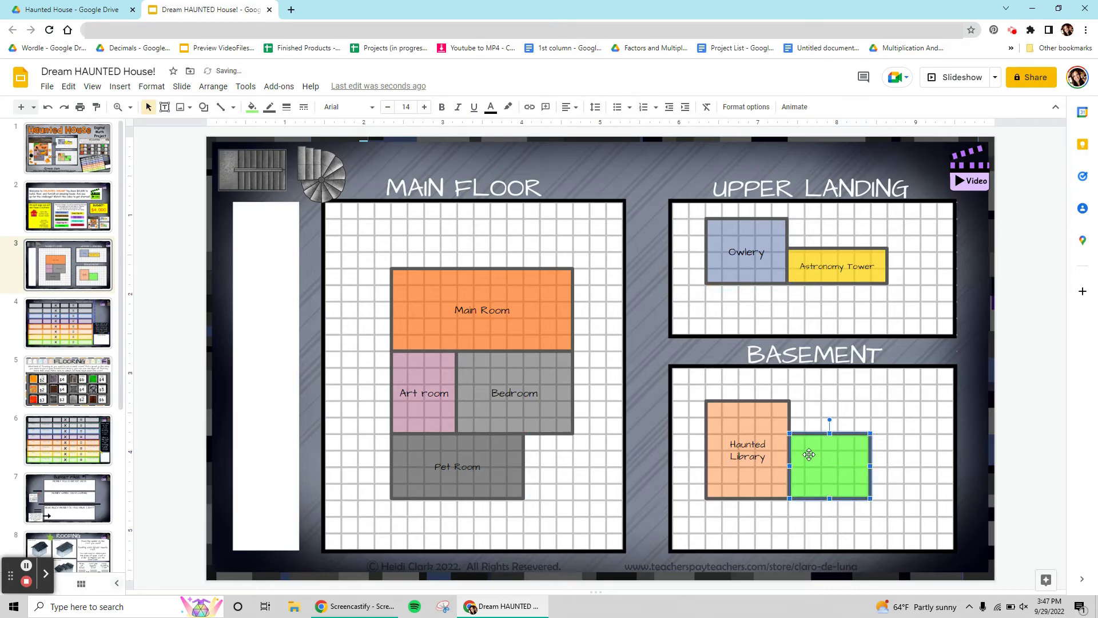
pyautogui.doubleClick(809, 455)
pyautogui.write('Candy Roo')
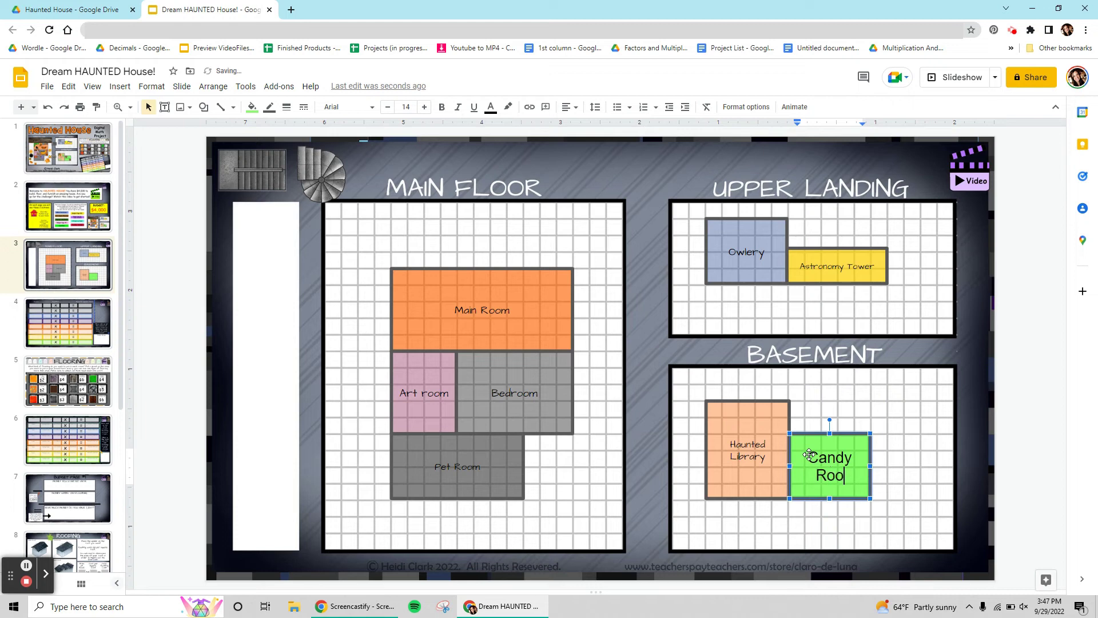
pyautogui.write('m')
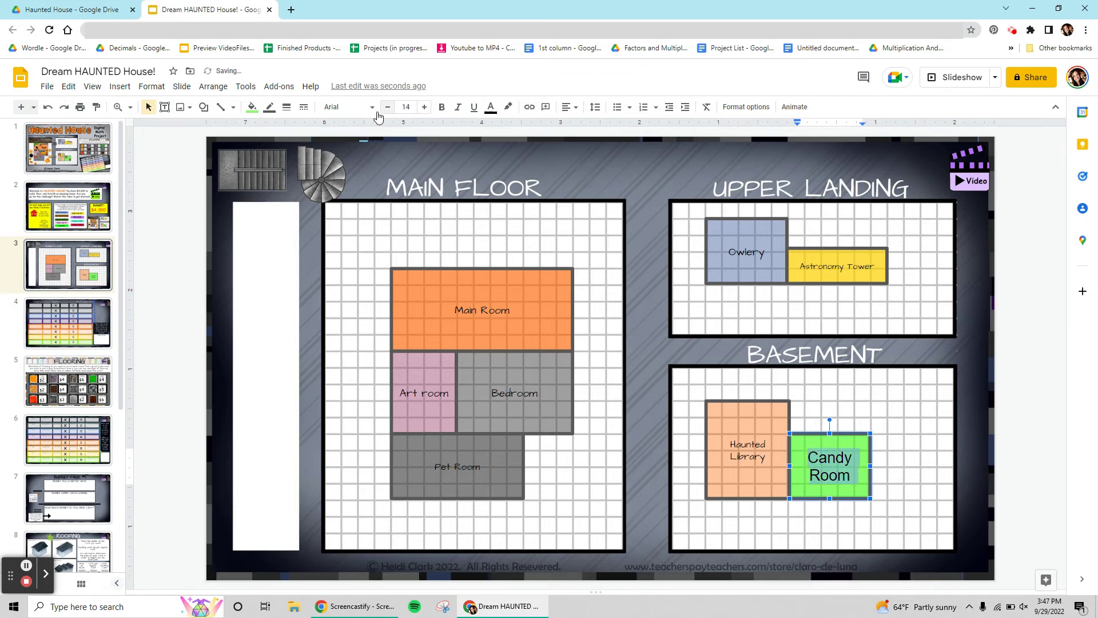
pyautogui.click(372, 107)
pyautogui.click(366, 221)
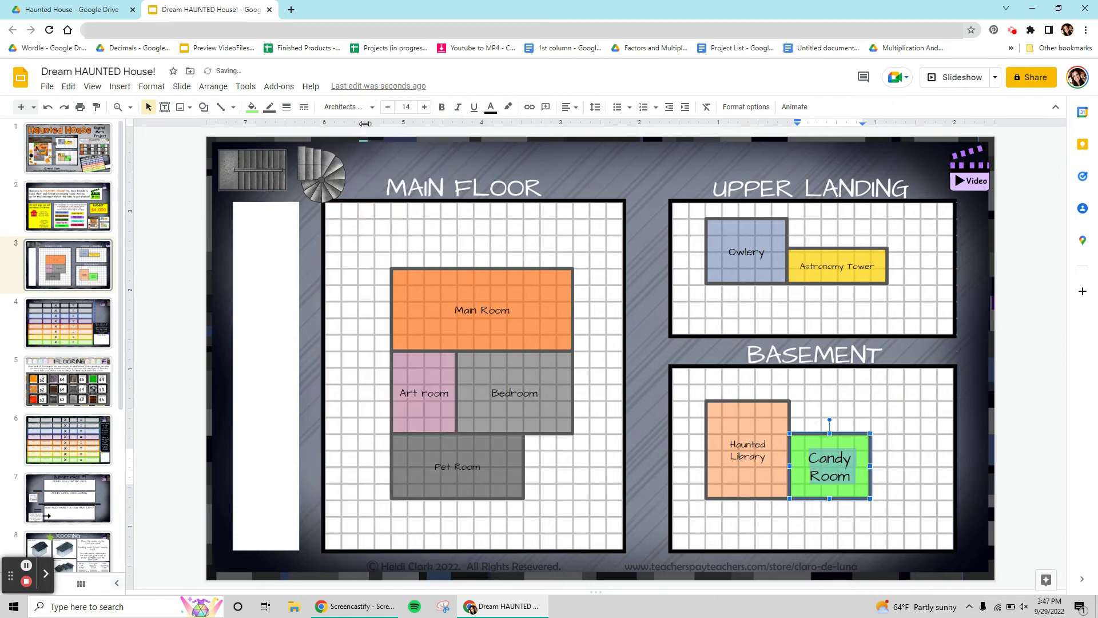
pyautogui.click(387, 107)
pyautogui.click(387, 107)
pyautogui.click(387, 107)
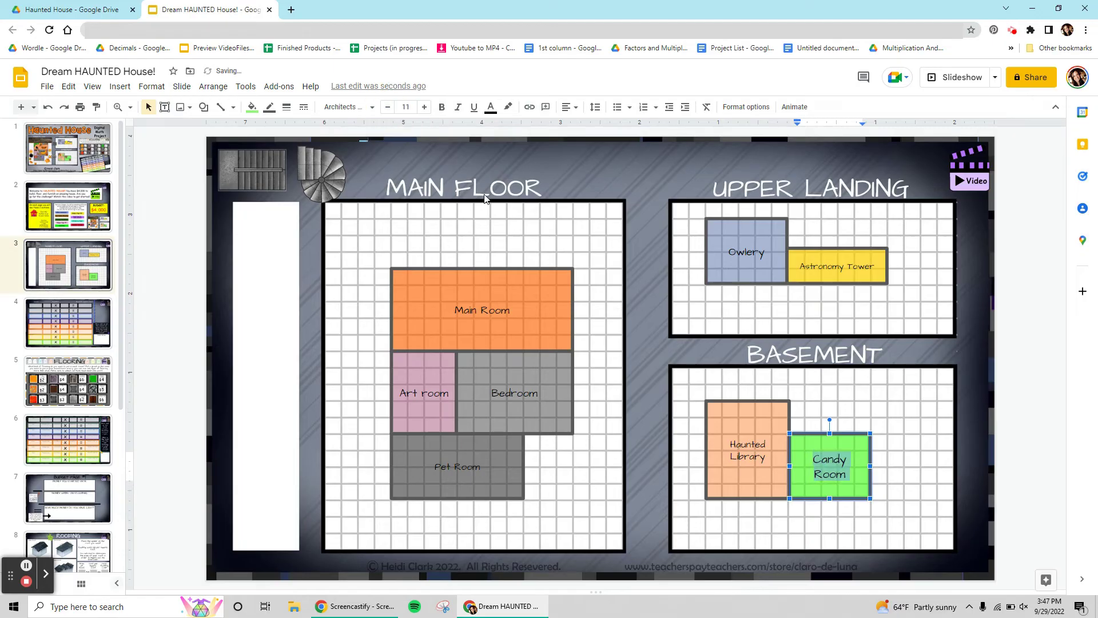
pyautogui.click(499, 185)
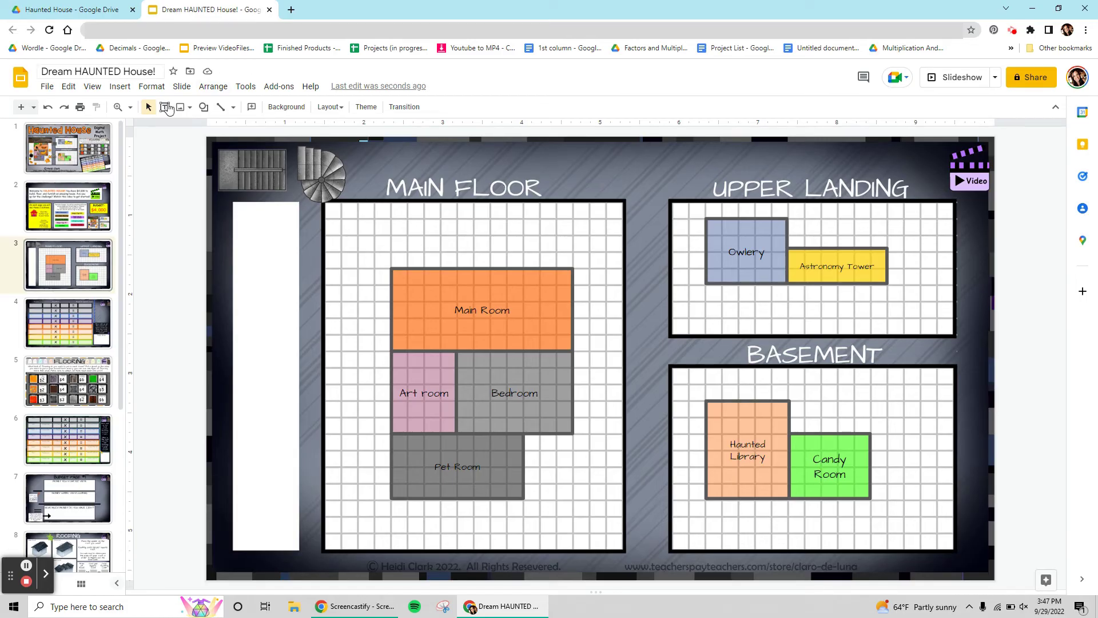
# - Move the straight staircase between Main Floor and Upper Landing, and drag the spiral staircase toward the basement
pyautogui.moveTo(273, 170); pyautogui.dragTo(662, 280)
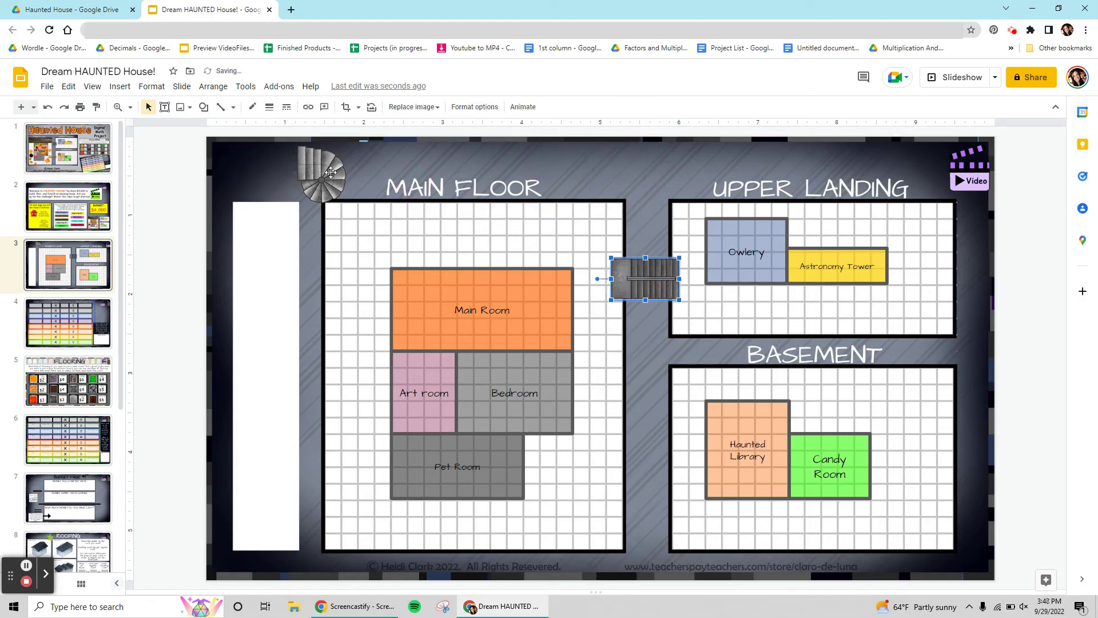
pyautogui.moveTo(330, 173); pyautogui.dragTo(702, 486)
pyautogui.click(653, 506)
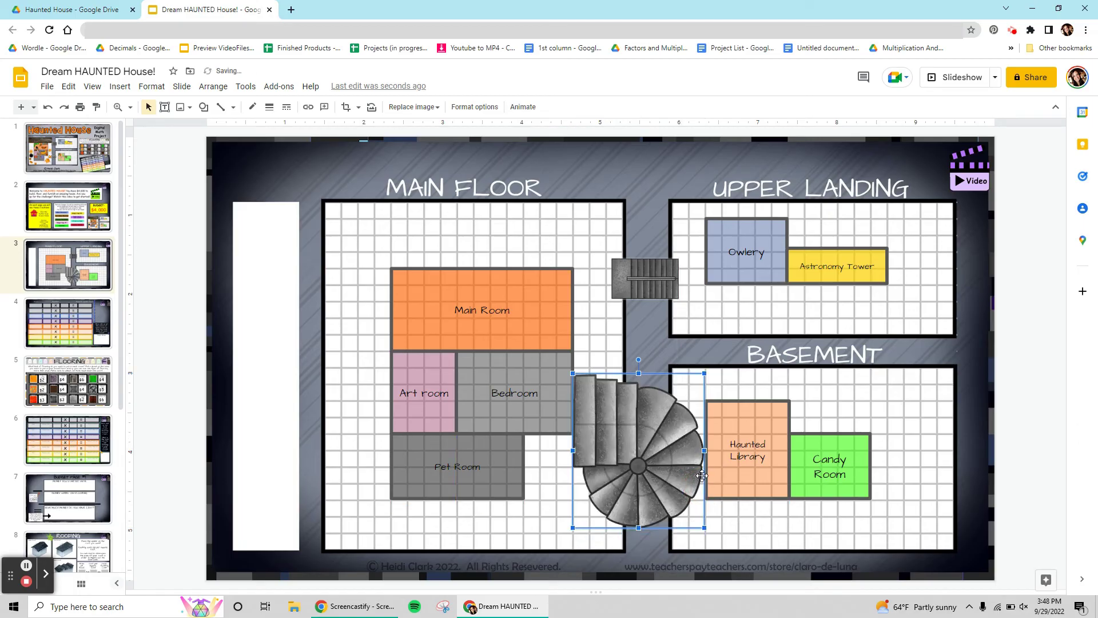
# - Undo the spiral staircase's accidental enlargement and reposition it beside the Basement
pyautogui.hotkey('ctrl', 'z')
pyautogui.moveTo(593, 404); pyautogui.dragTo(645, 453)
pyautogui.click(584, 494)
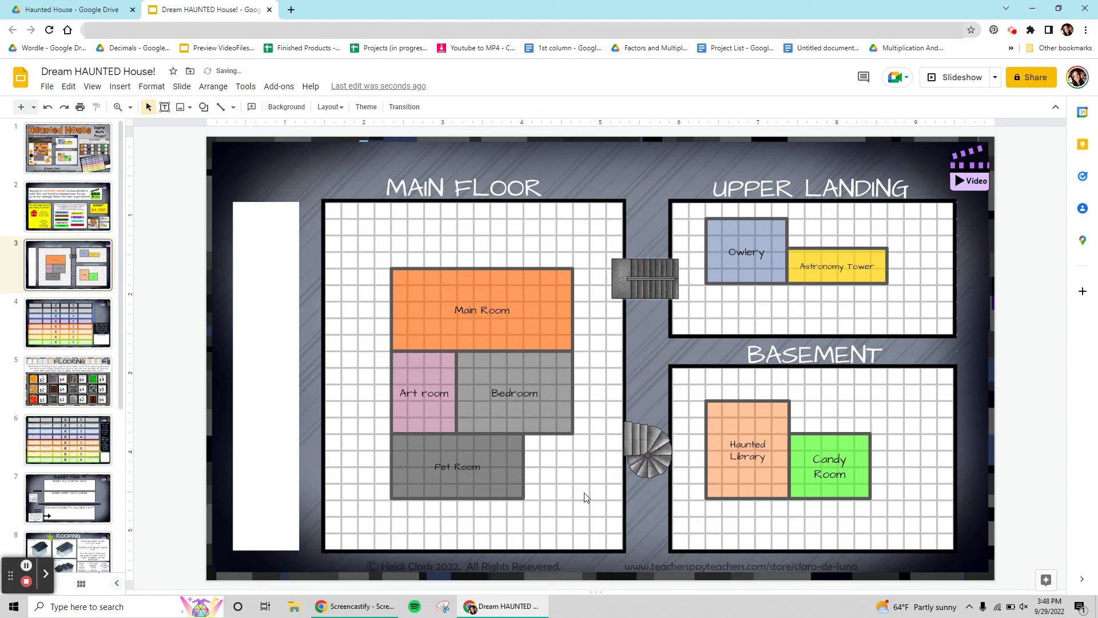
pyautogui.click(500, 228)
pyautogui.click(947, 422)
pyautogui.click(657, 455)
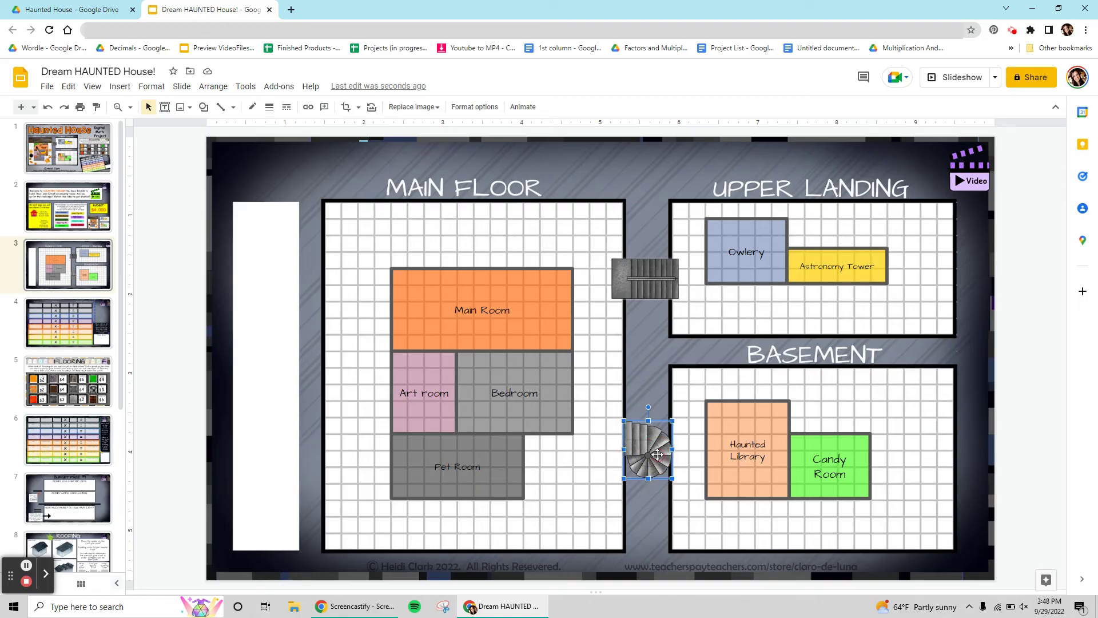
pyautogui.click(625, 322)
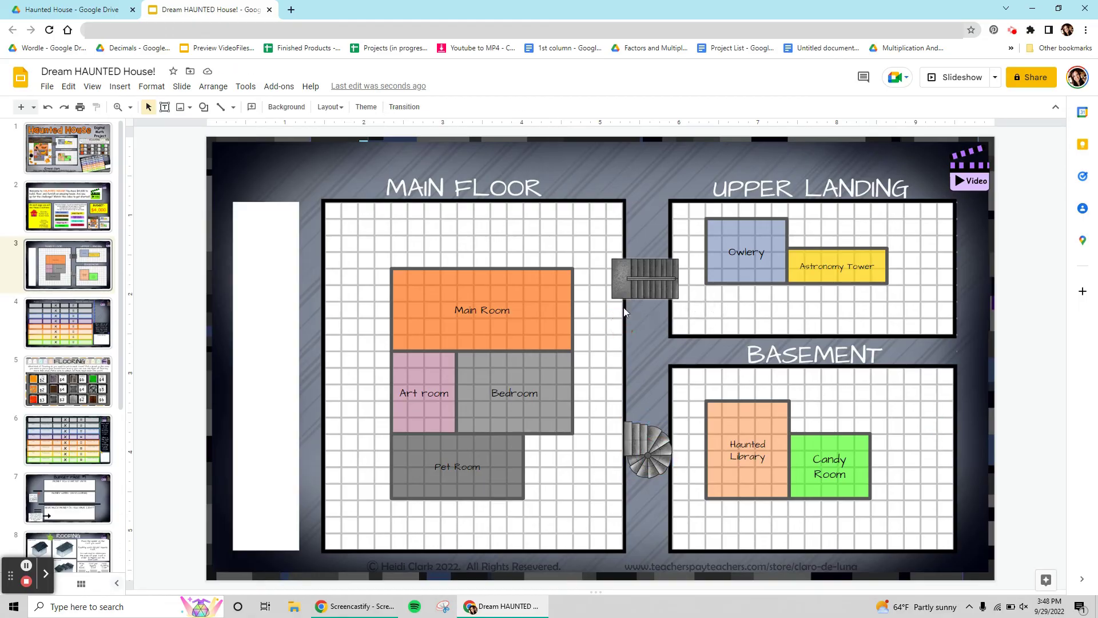
pyautogui.click(656, 278)
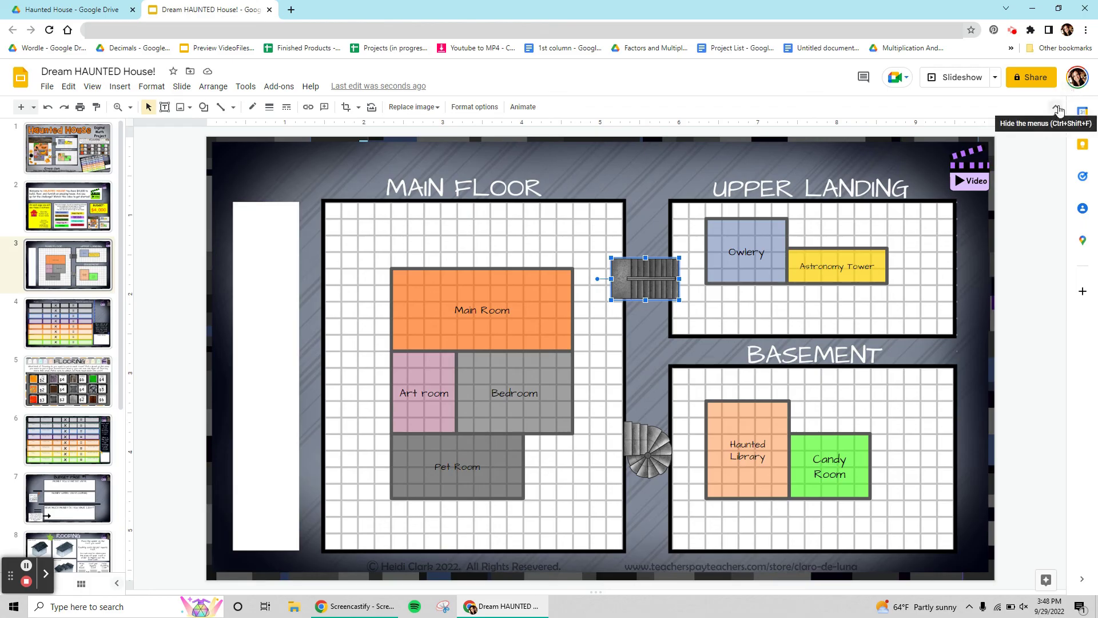
# - Flip the straight staircase horizontally in Format options' Size & Rotation so it faces the opposite way
pyautogui.click(152, 87)
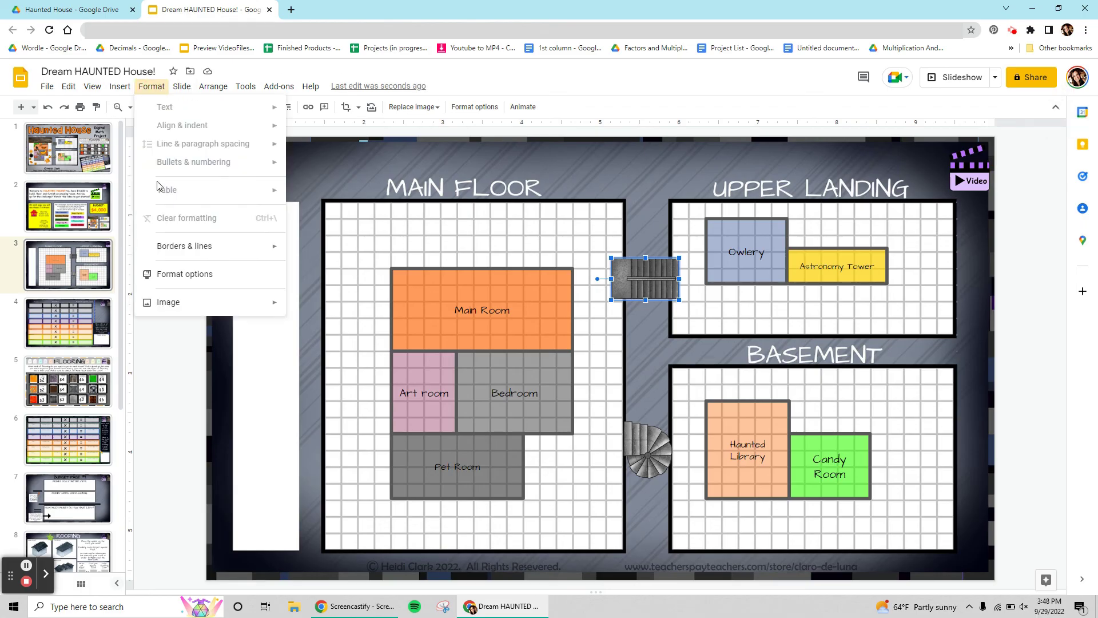
pyautogui.click(225, 274)
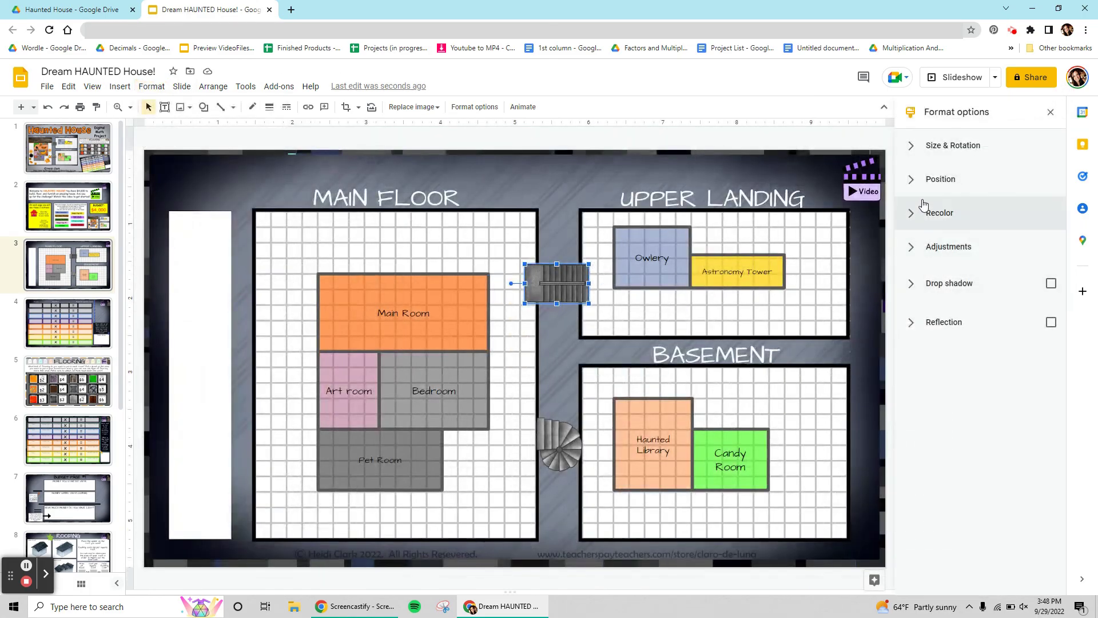
pyautogui.click(911, 146)
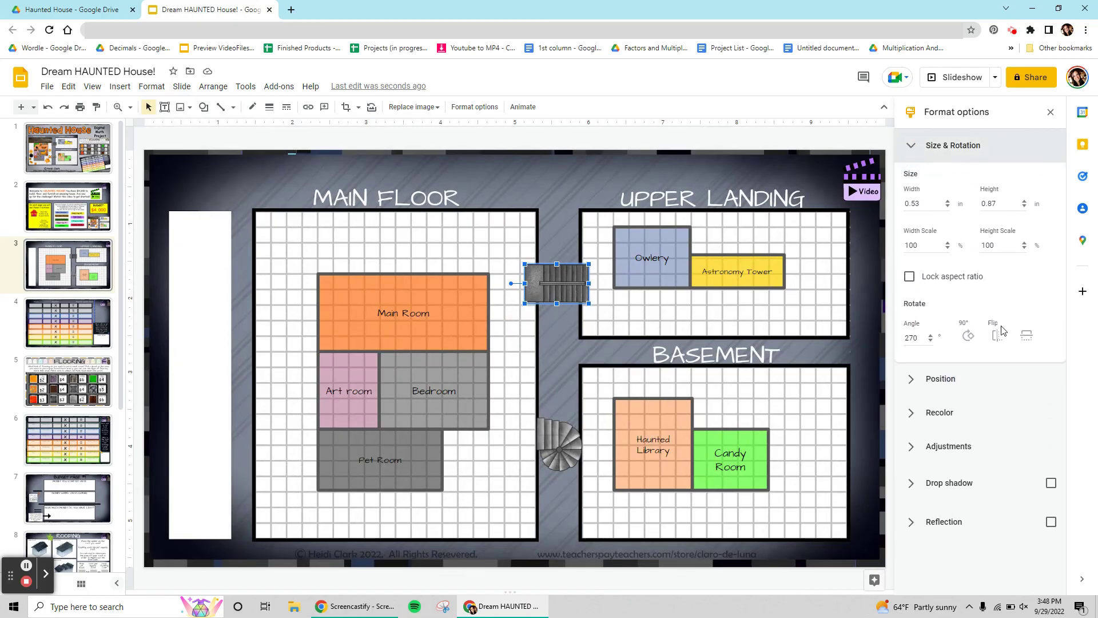
pyautogui.click(998, 337)
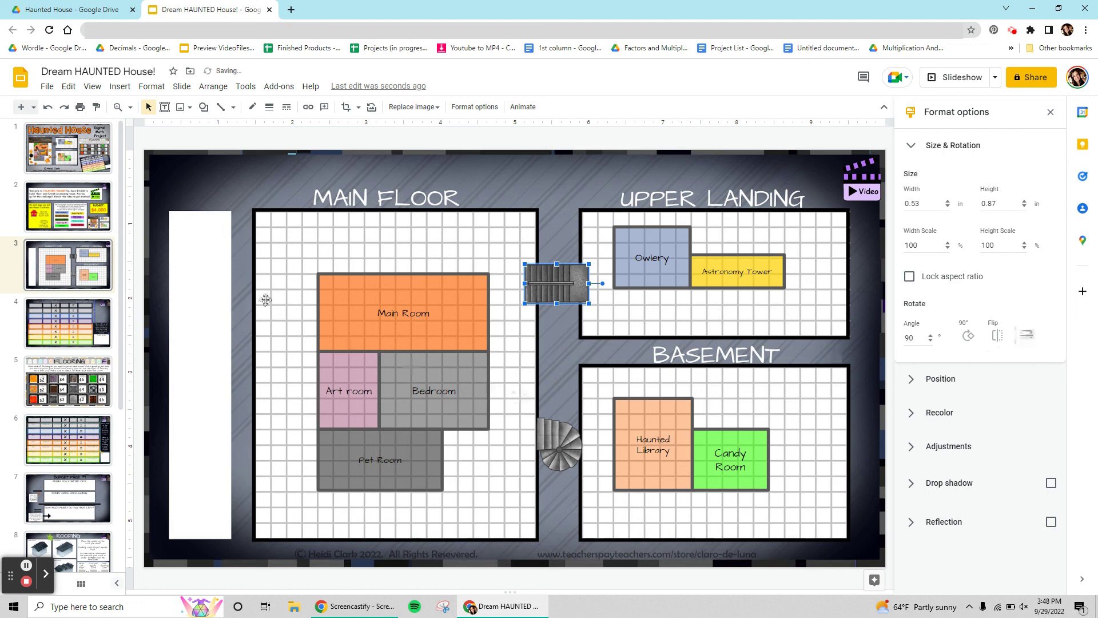
pyautogui.click(1049, 112)
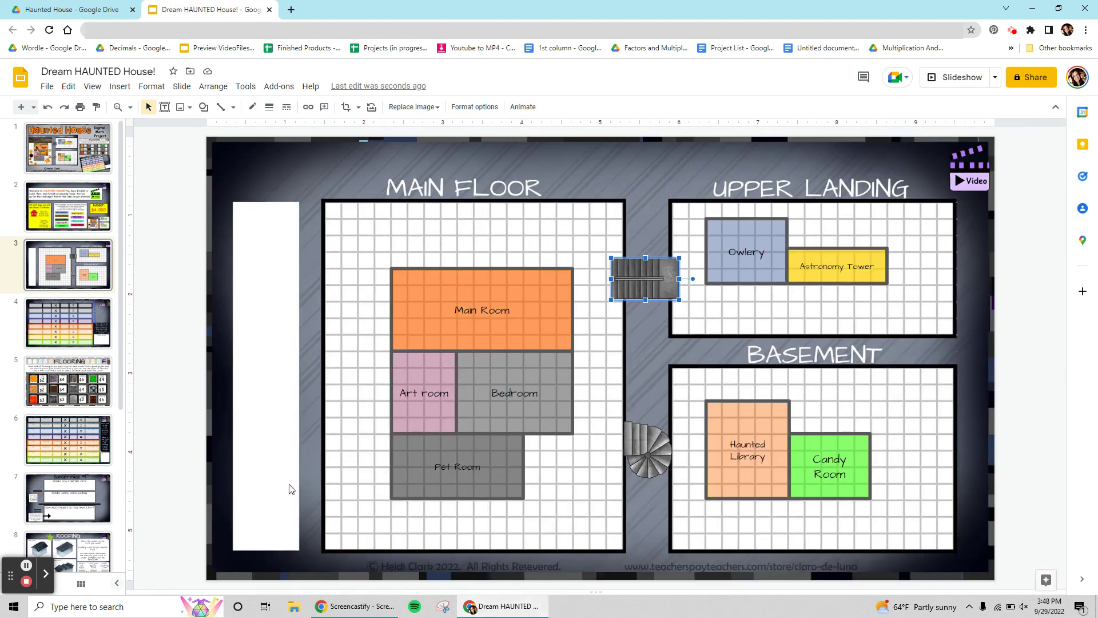